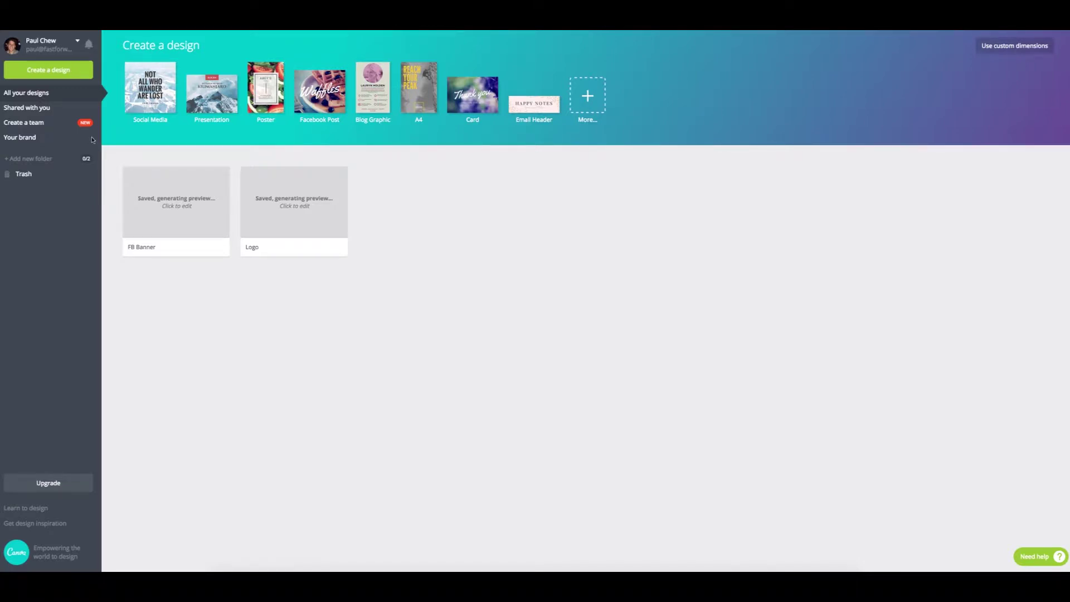
- Create a new design of the Facebook Cover type from the Social Media & Email Headers category
click(76, 72)
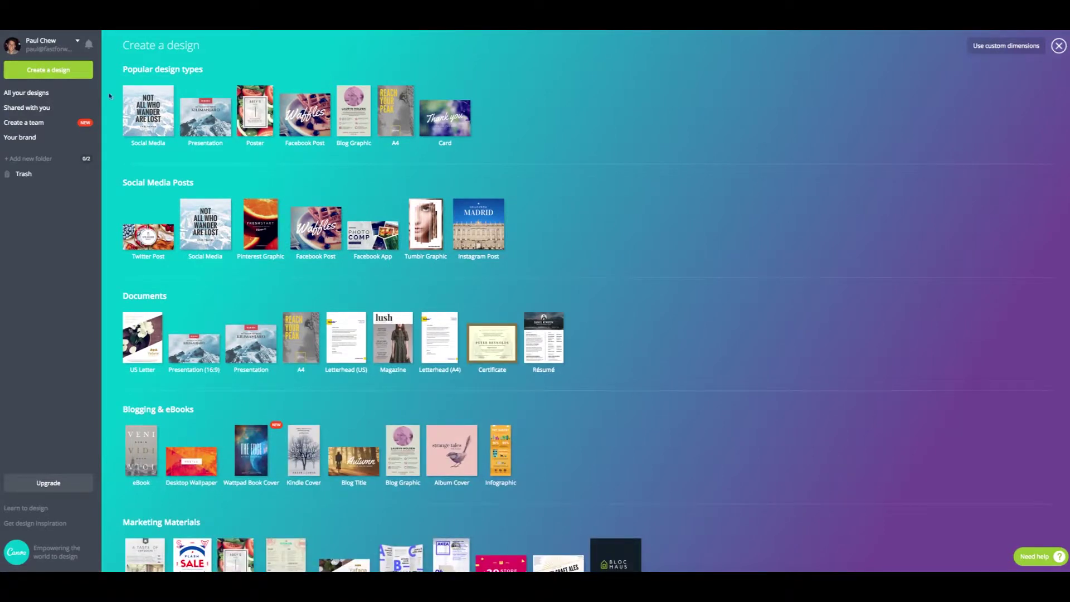
scroll(110, 109, down, 3)
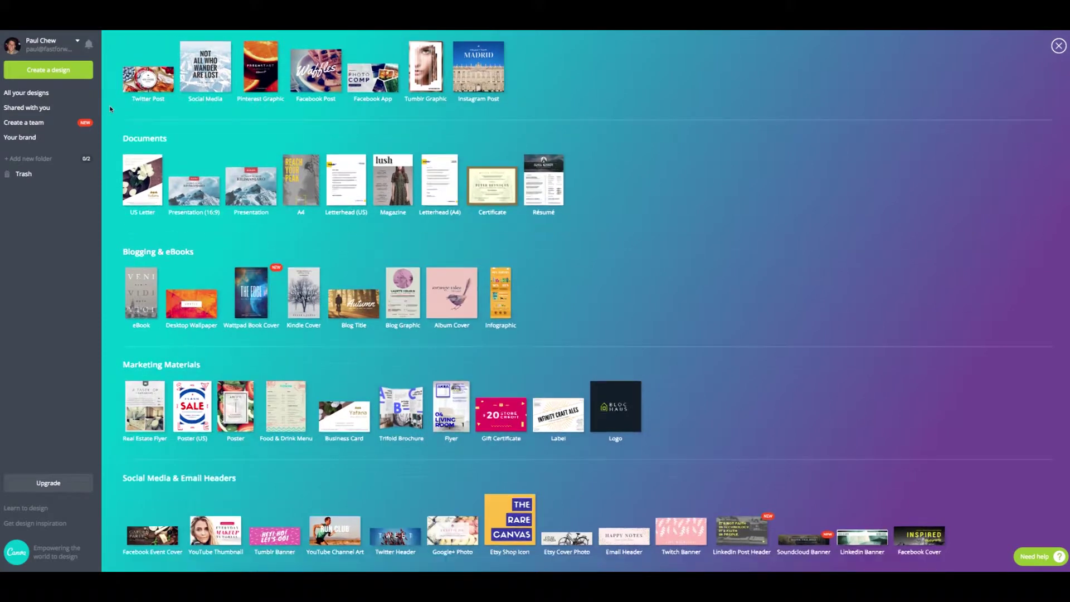
scroll(174, 276, down, 2)
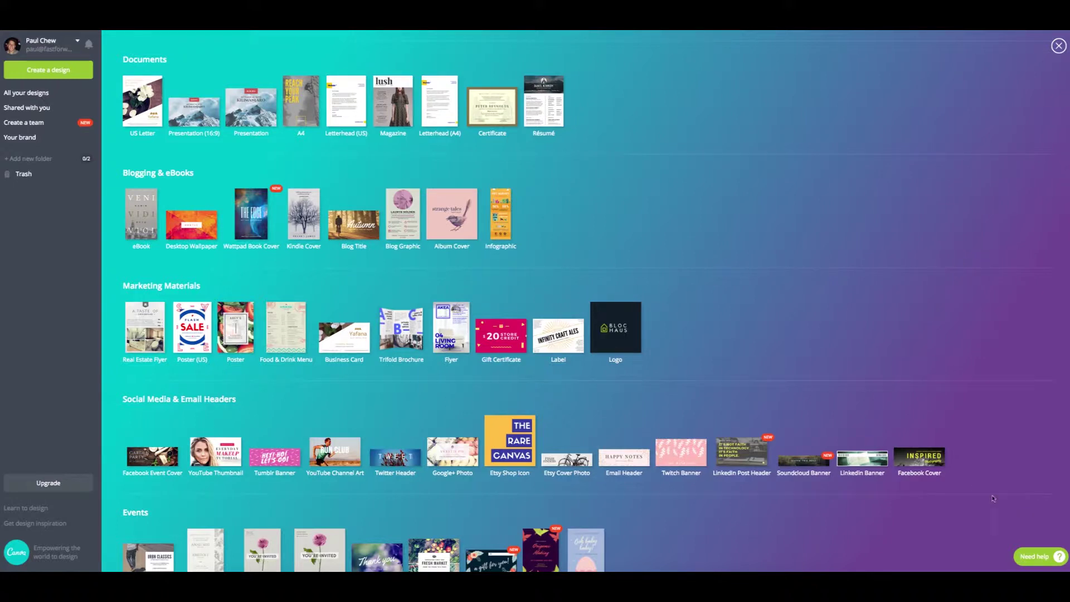
click(935, 460)
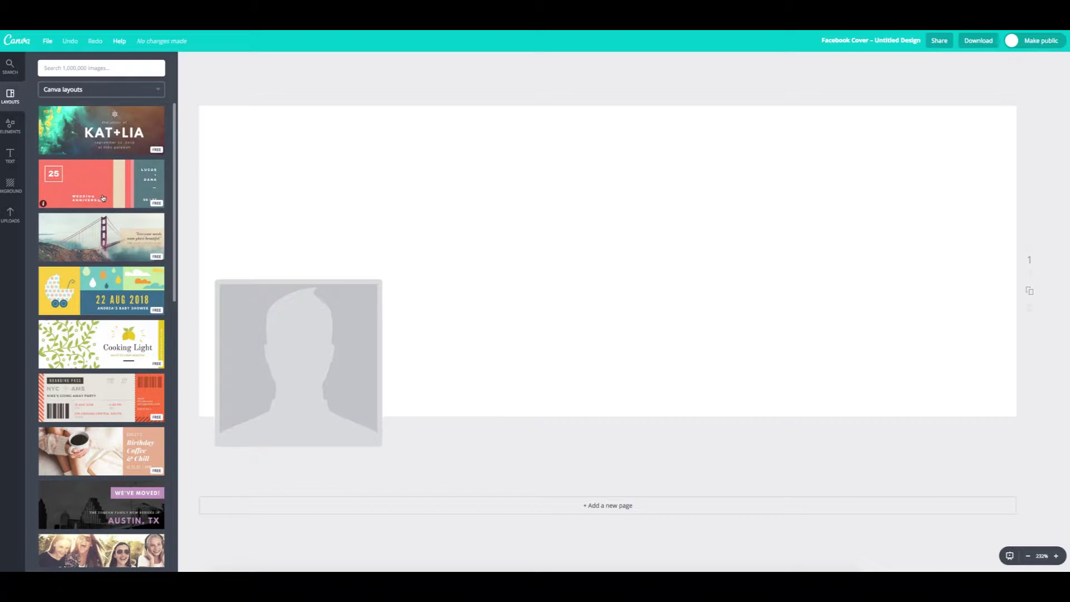
- Browse the ready-made Canva layouts available for the Facebook cover
scroll(108, 223, down, 5)
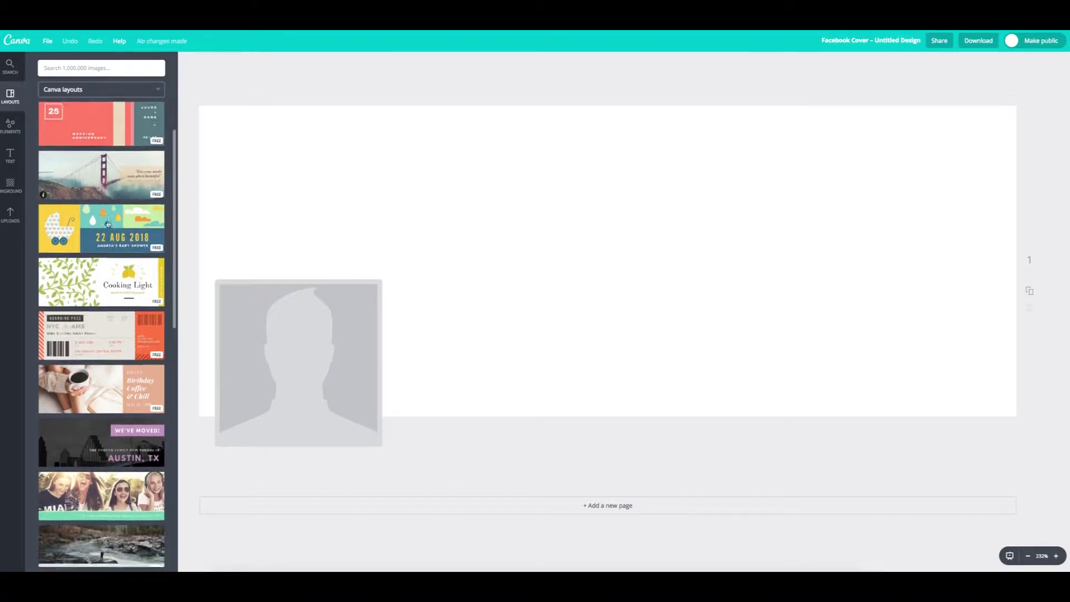
scroll(107, 222, down, 5)
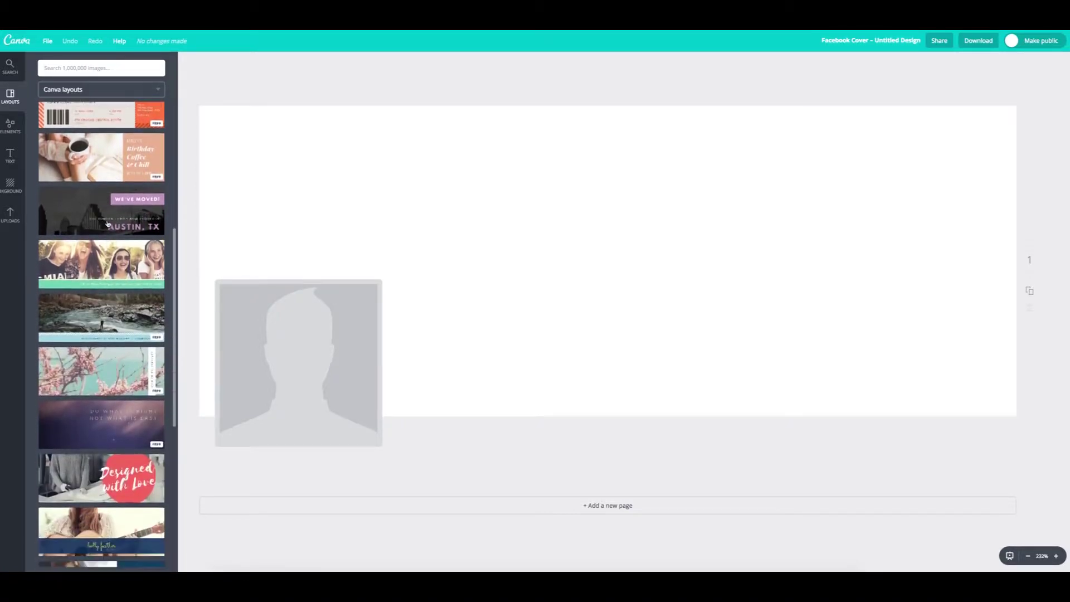
scroll(104, 248, down, 1)
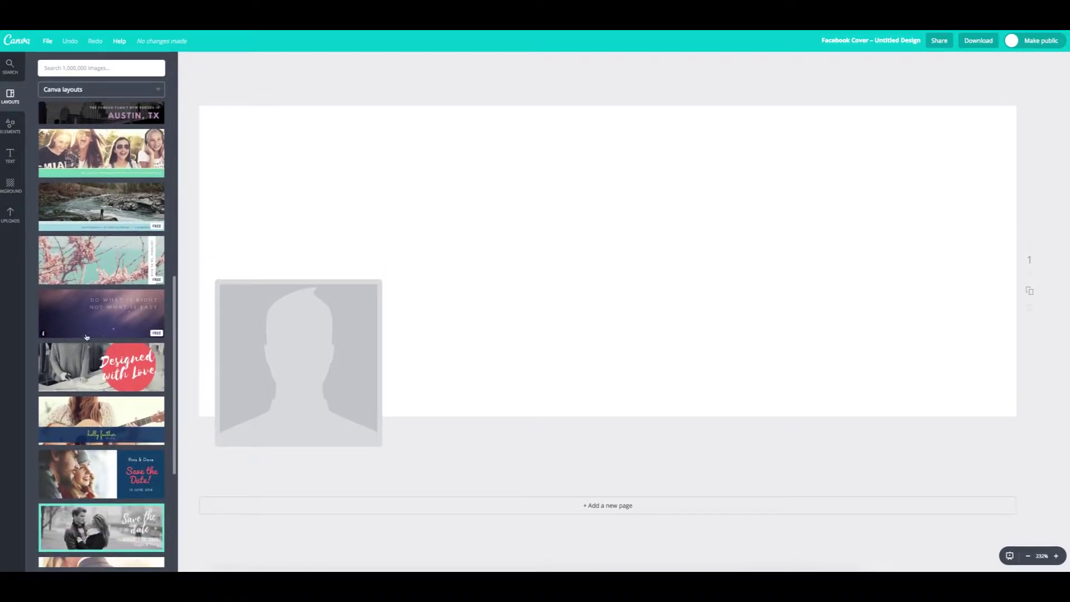
scroll(86, 336, down, 1)
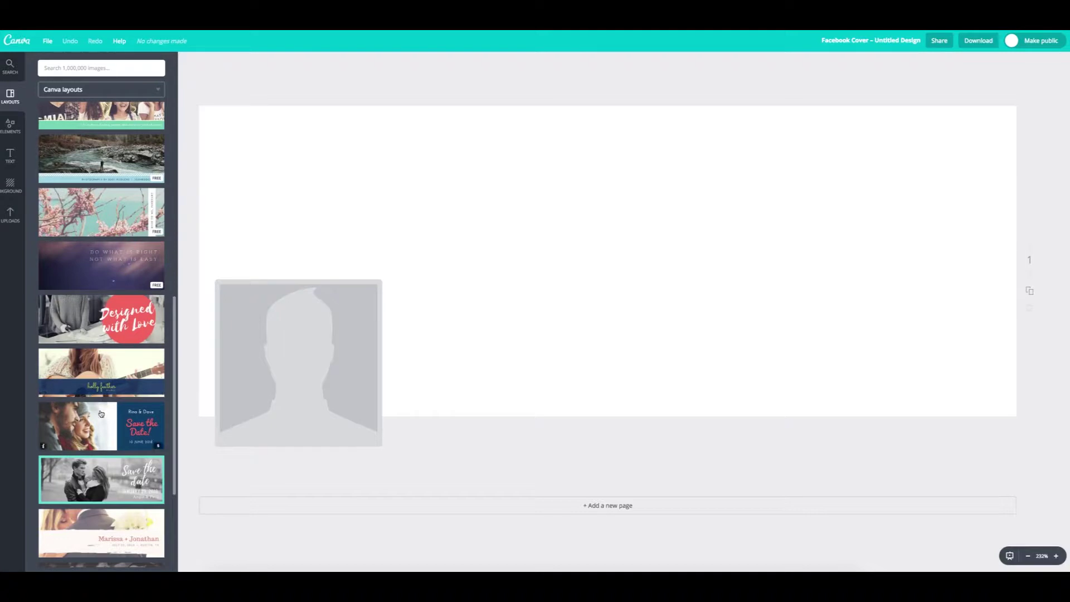
scroll(101, 413, down, 1)
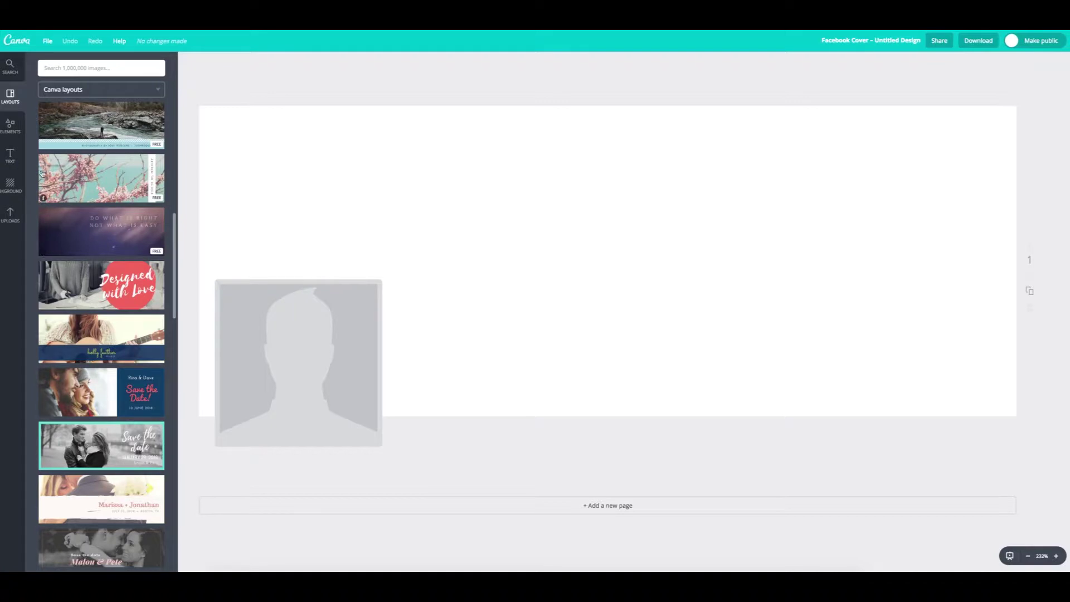
- Examine the available design elements, looking through the shapes, lines and icons collections
click(14, 130)
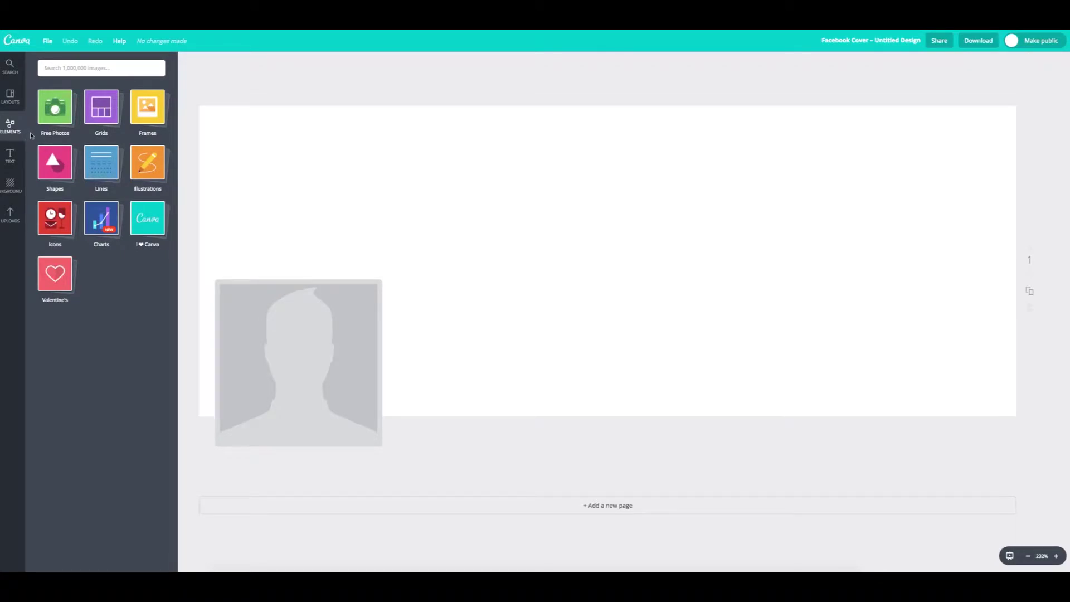
click(56, 160)
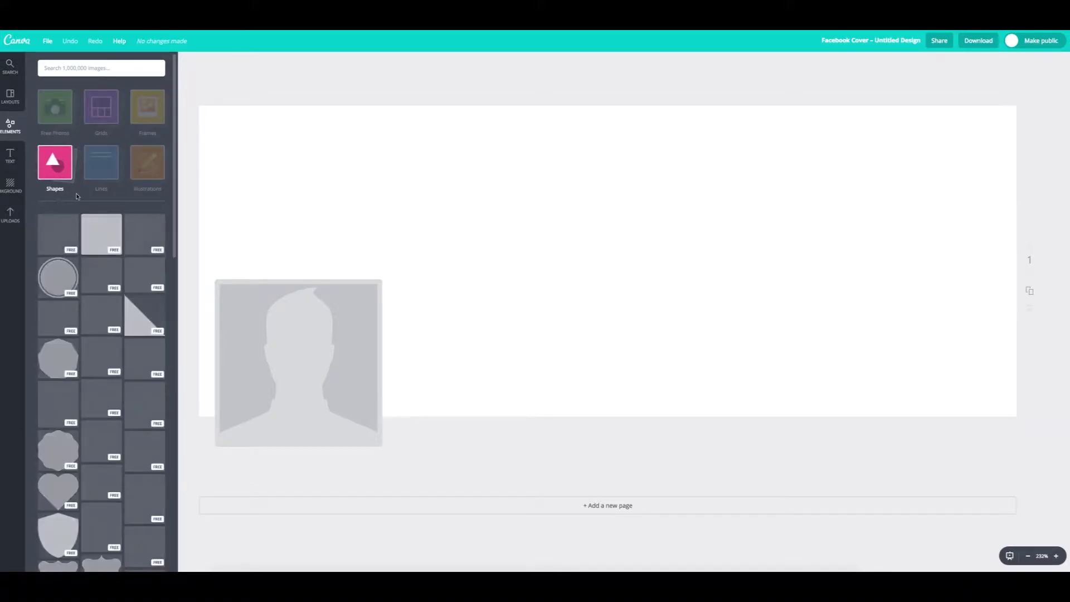
scroll(80, 246, down, 1)
scroll(80, 245, down, 2)
scroll(89, 223, up, 3)
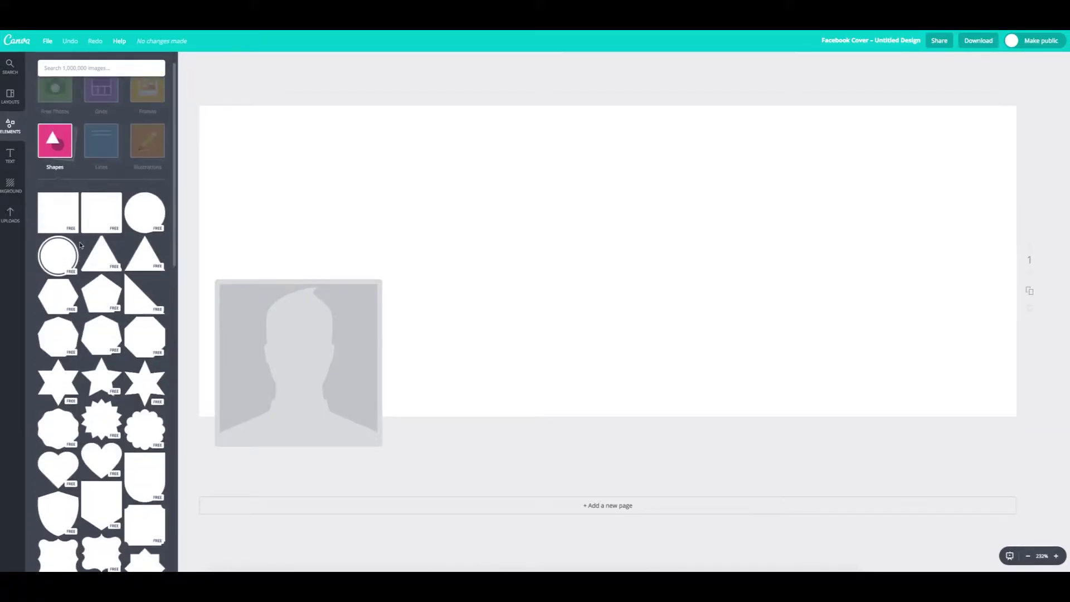
click(102, 155)
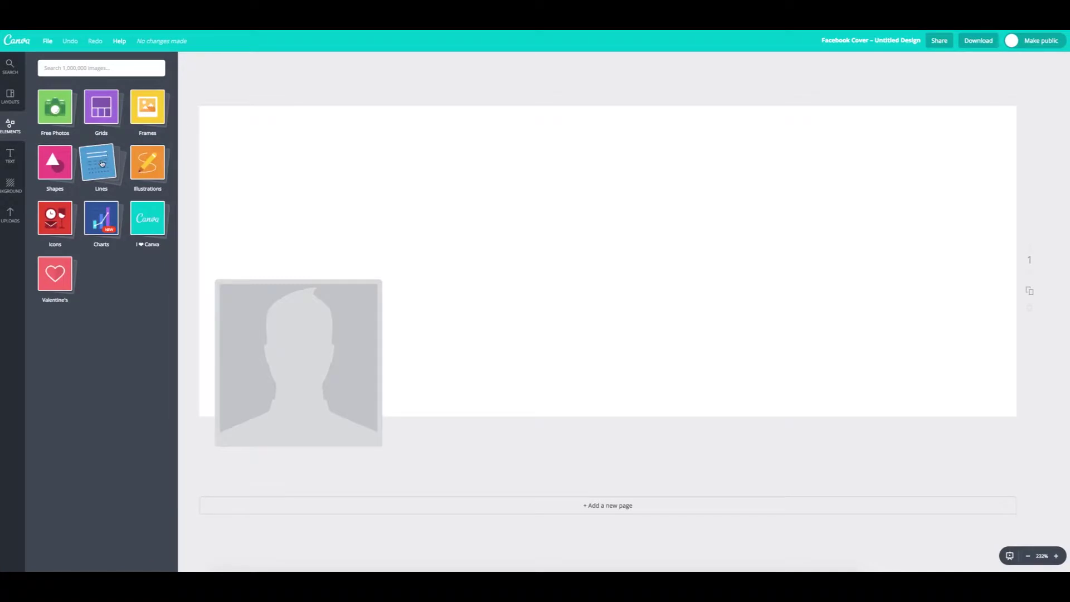
click(102, 162)
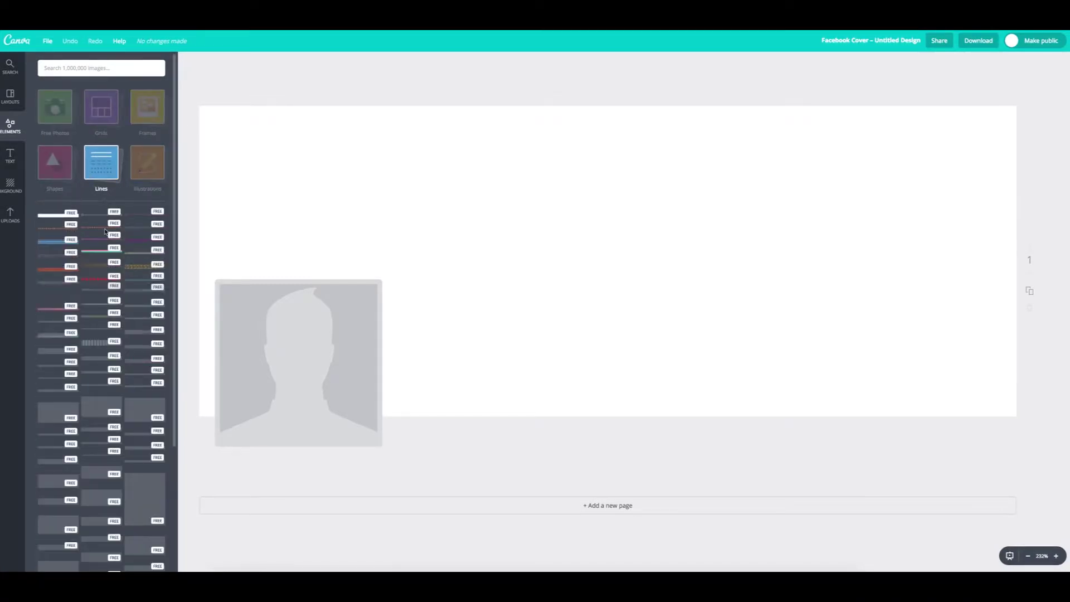
click(101, 162)
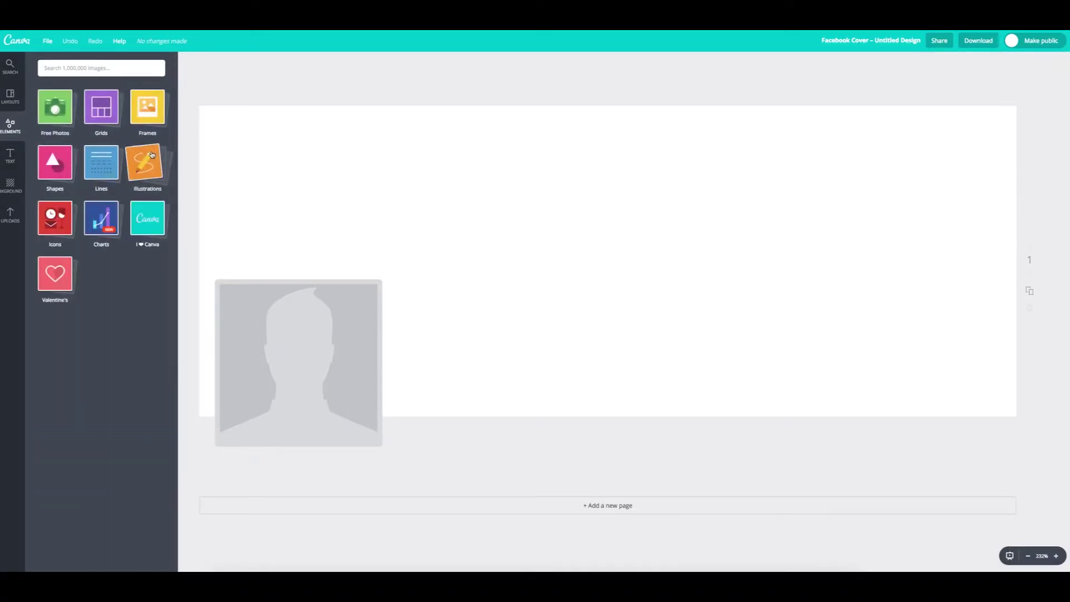
click(61, 225)
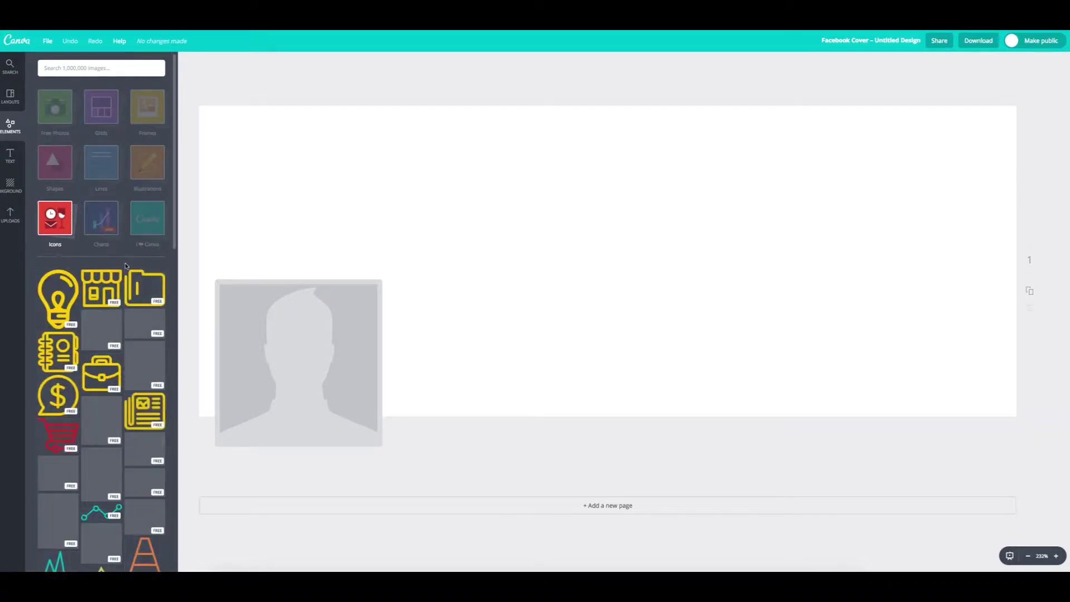
scroll(126, 266, down, 3)
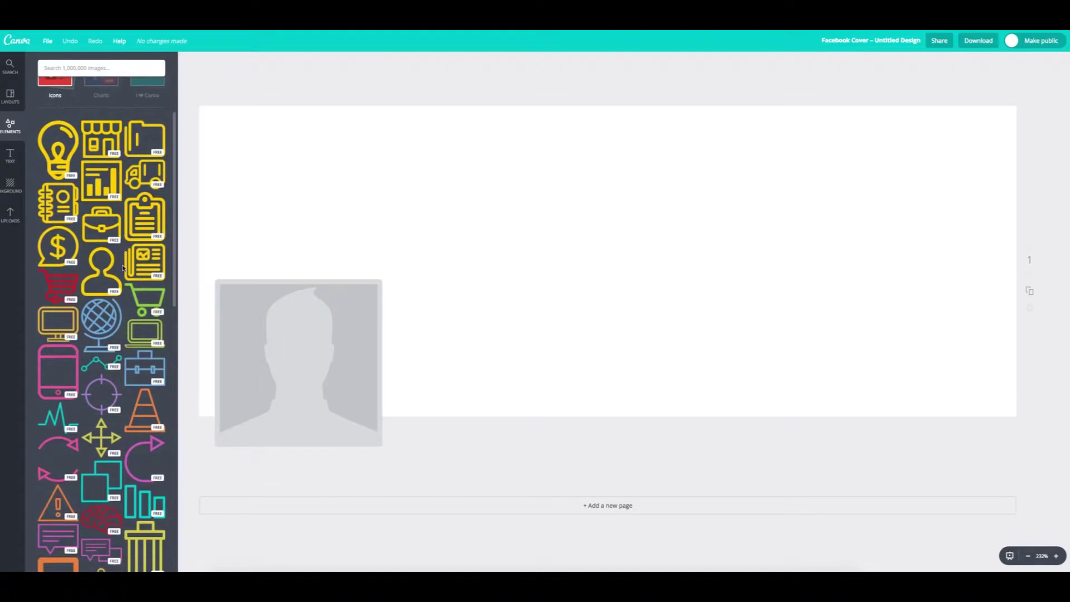
scroll(123, 267, up, 3)
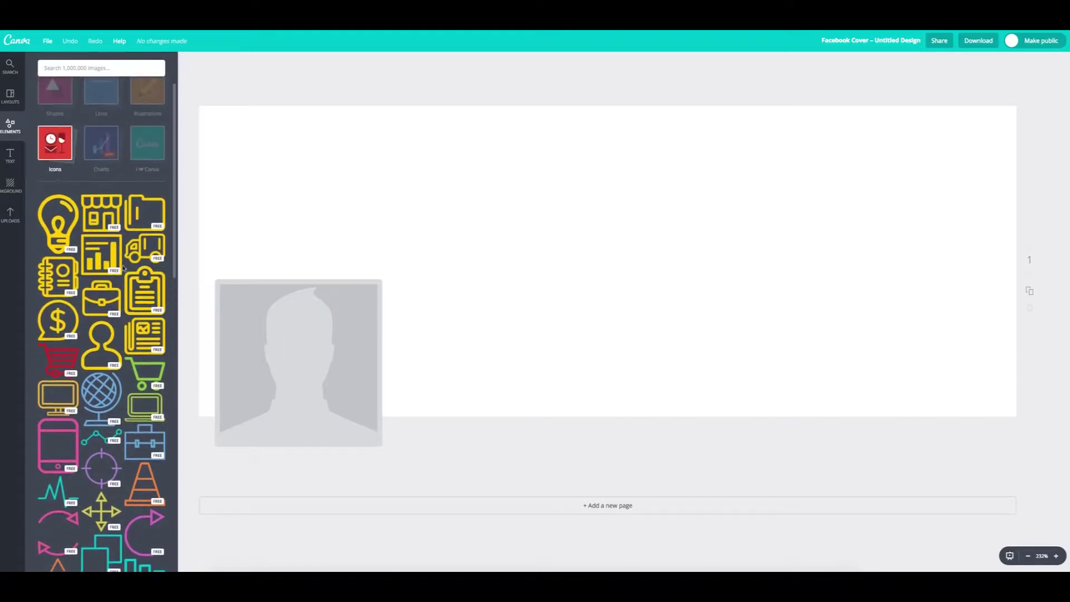
- Look over the text styles, the background colours and patterns, and the uploaded images
click(10, 156)
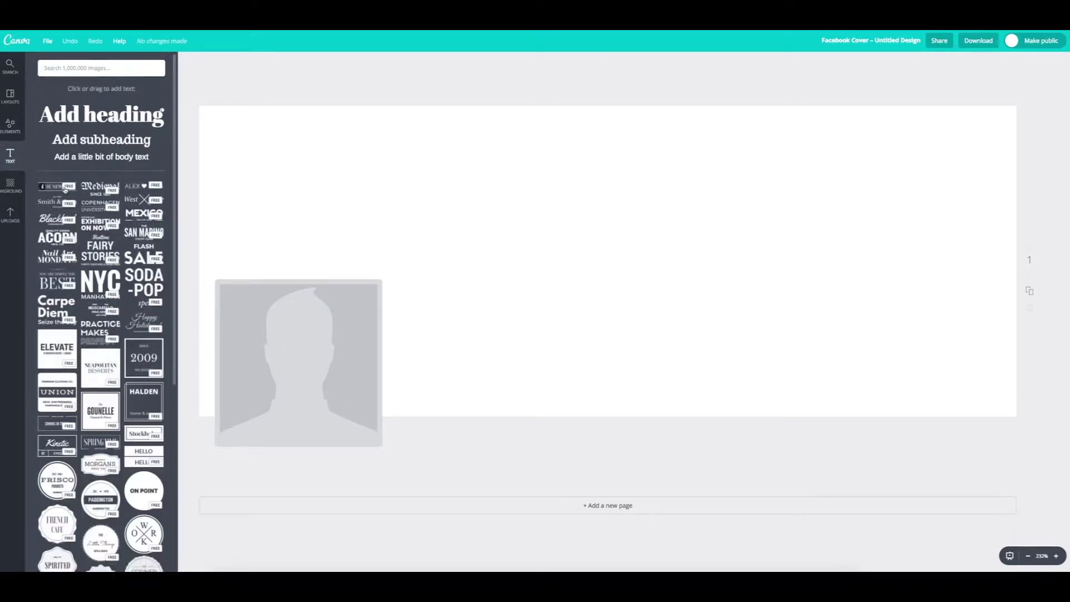
click(10, 185)
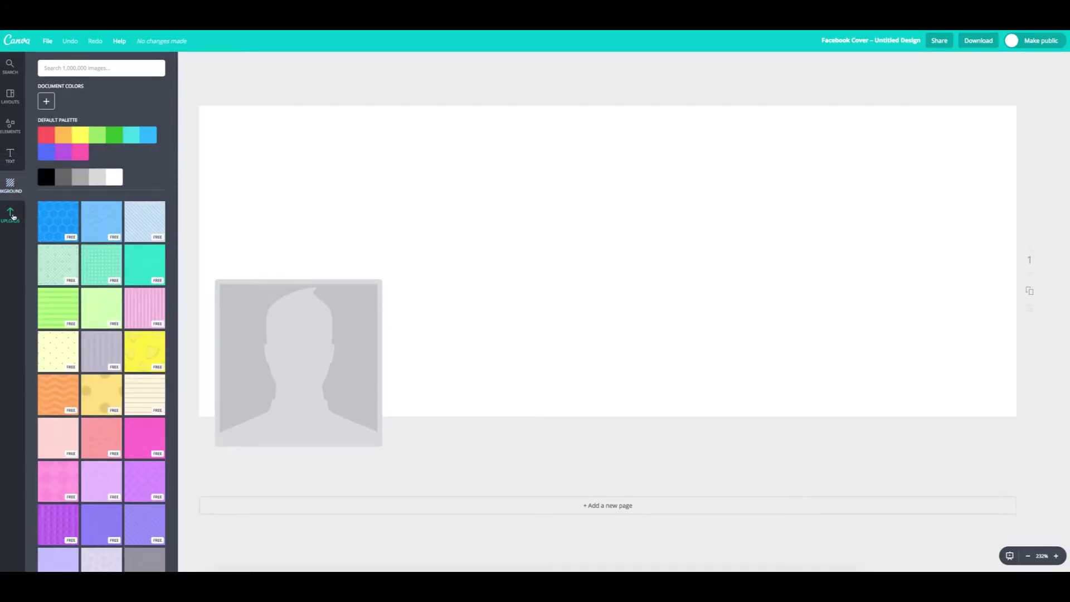
click(11, 216)
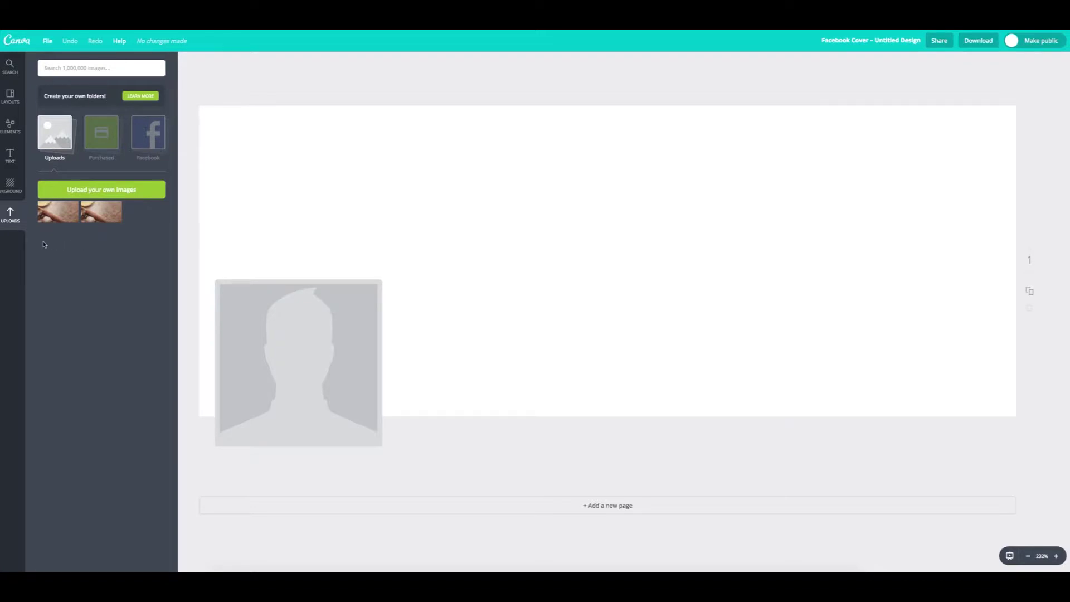
- Apply the Masquerade Party layout from the Canva layouts to the blank cover
click(16, 100)
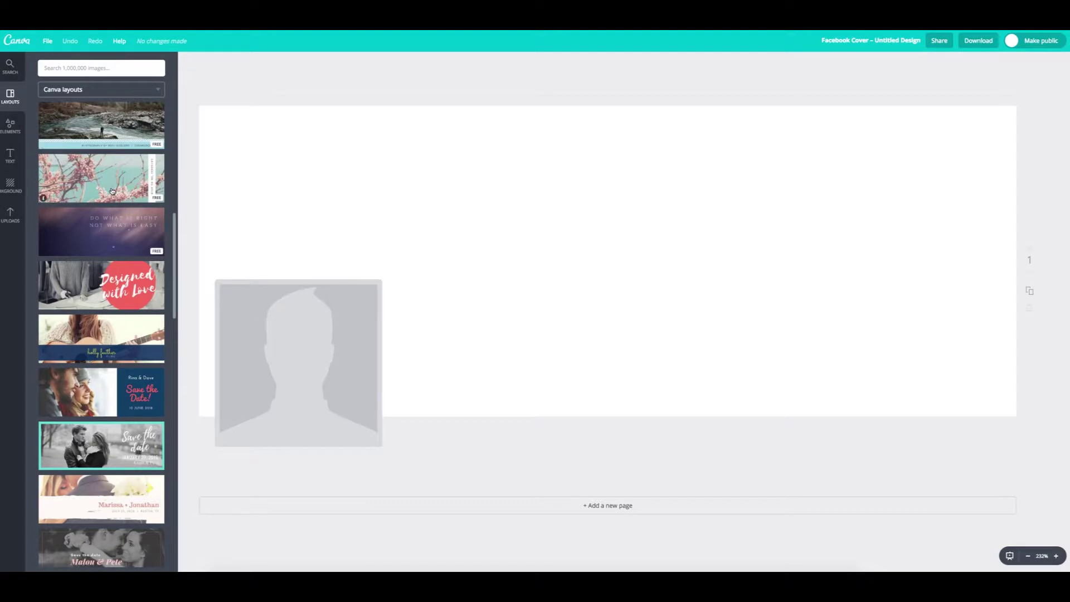
scroll(93, 245, down, 1)
scroll(93, 245, down, 5)
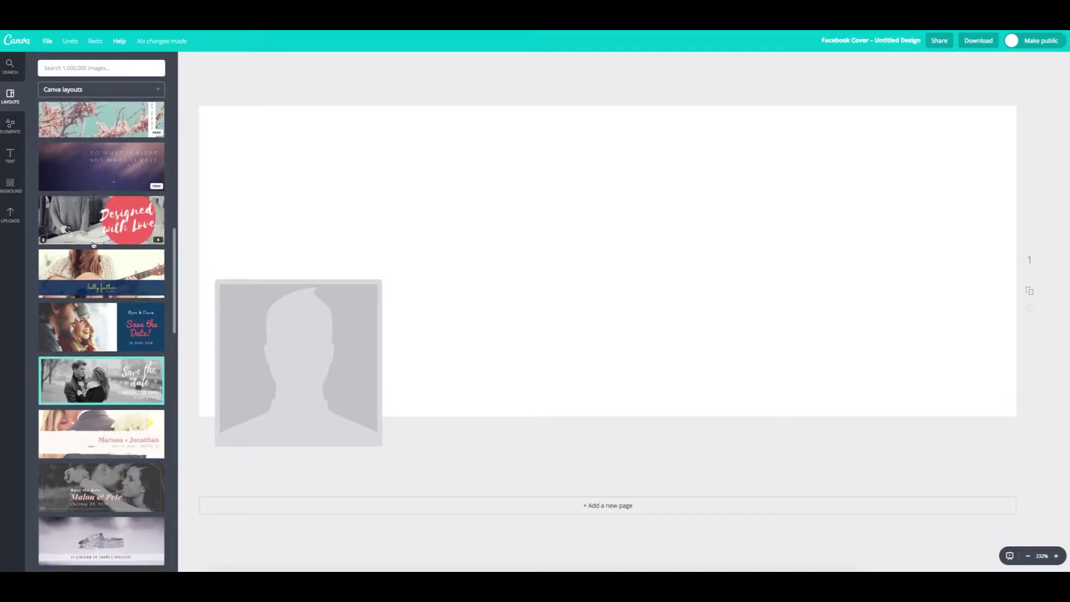
scroll(93, 245, down, 6)
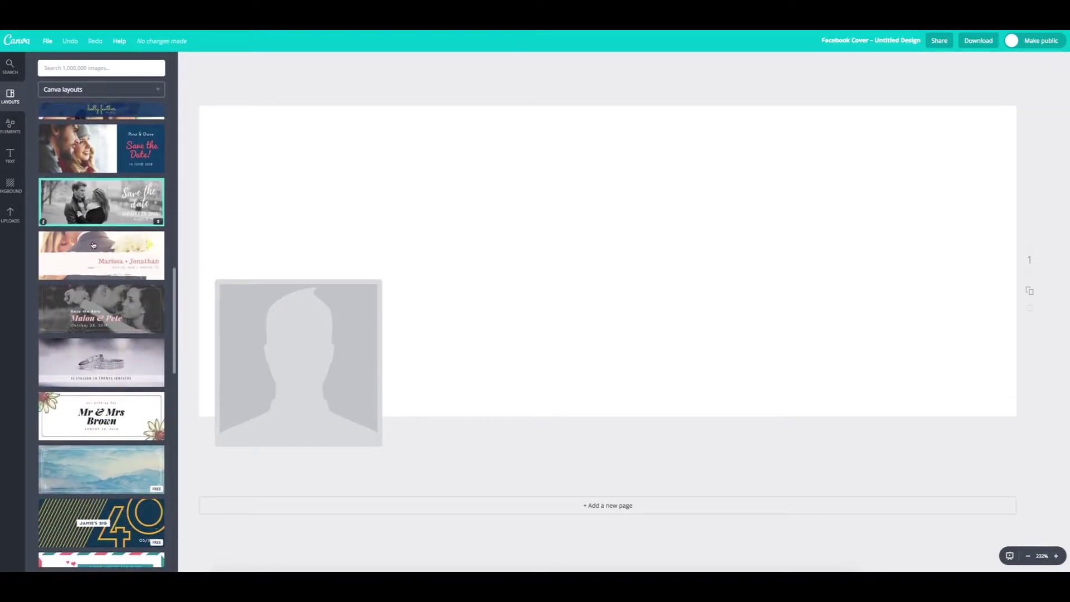
scroll(93, 245, down, 7)
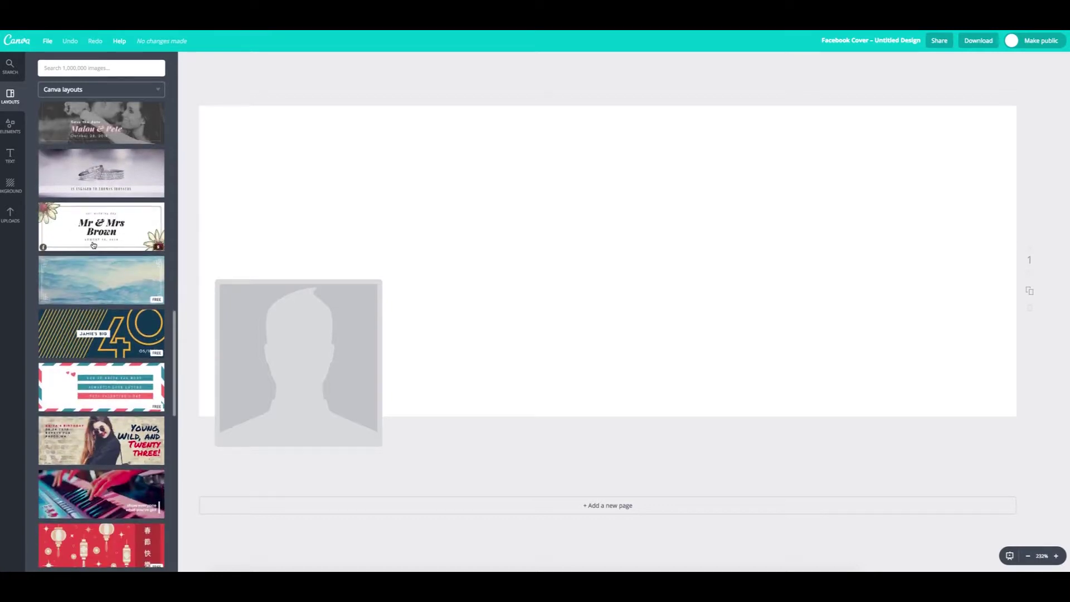
scroll(93, 245, down, 14)
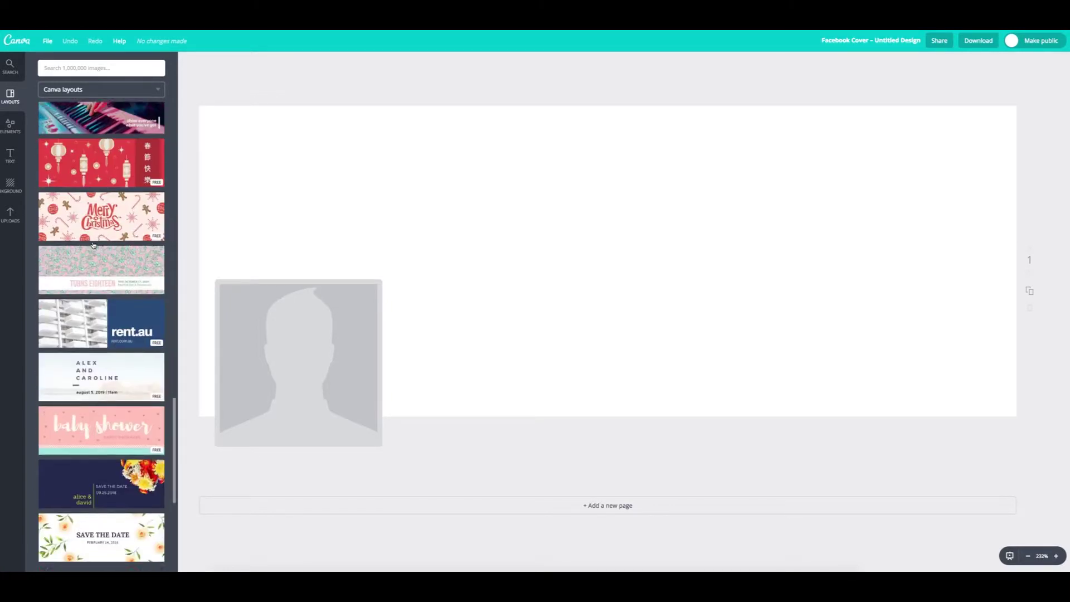
scroll(93, 245, down, 3)
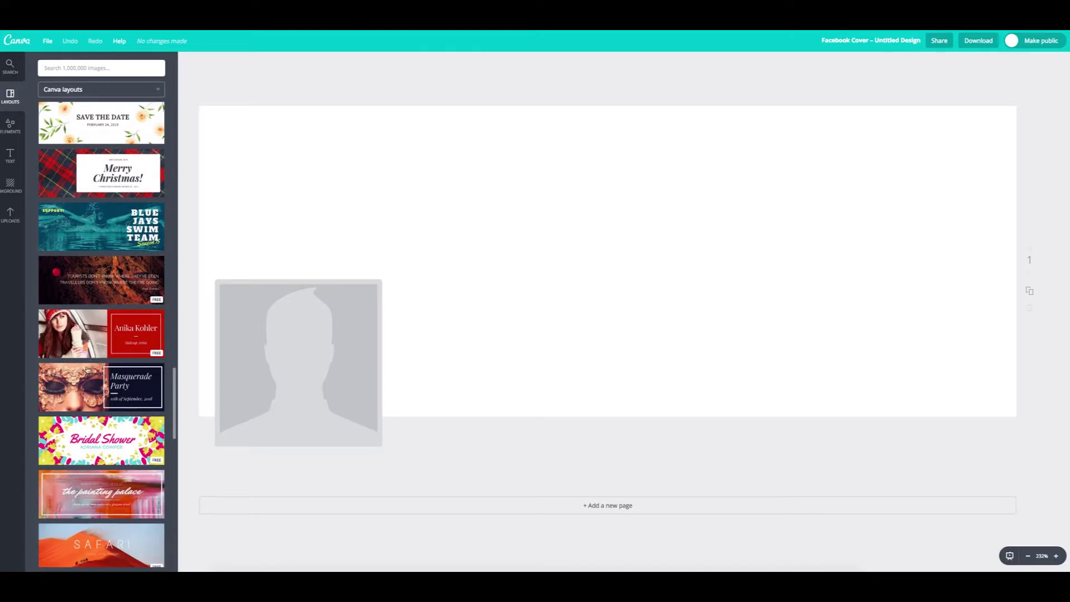
click(87, 381)
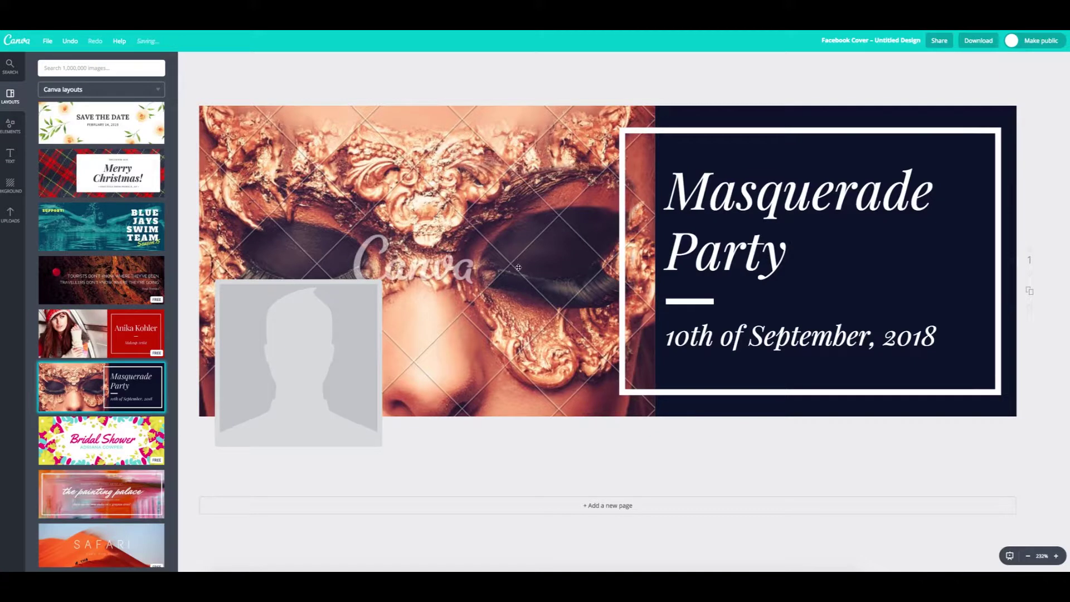
- Delete the mask photo and its empty image placeholder from the cover
click(572, 172)
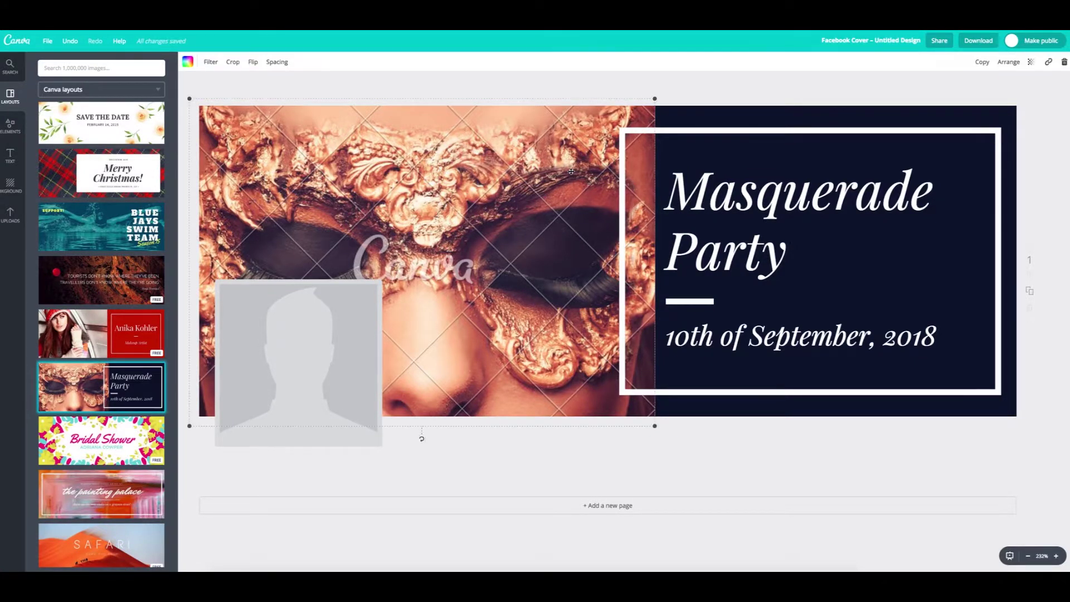
key(Delete)
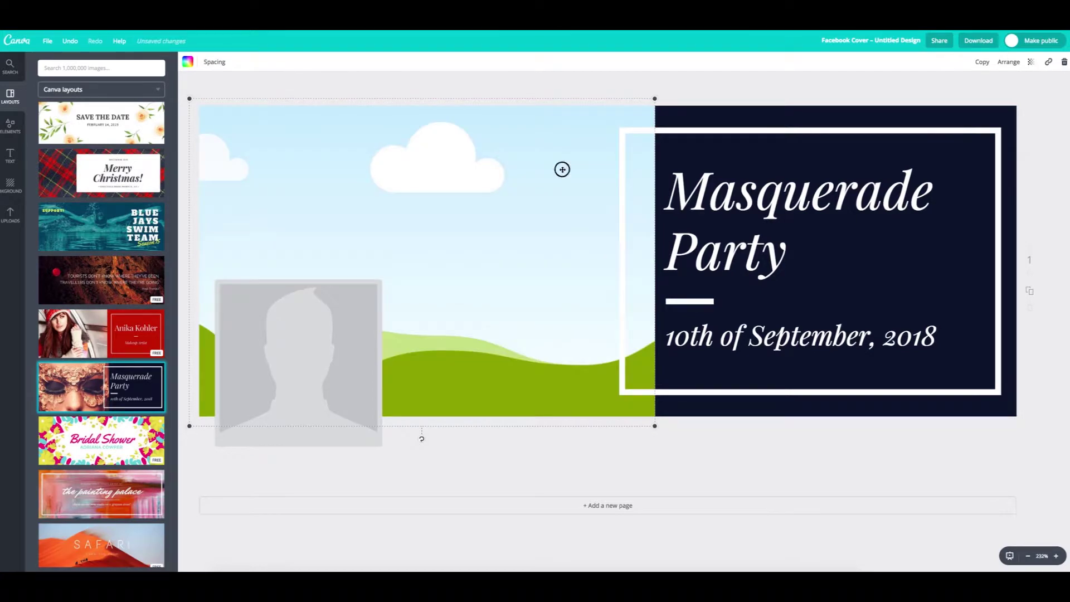
key(Delete)
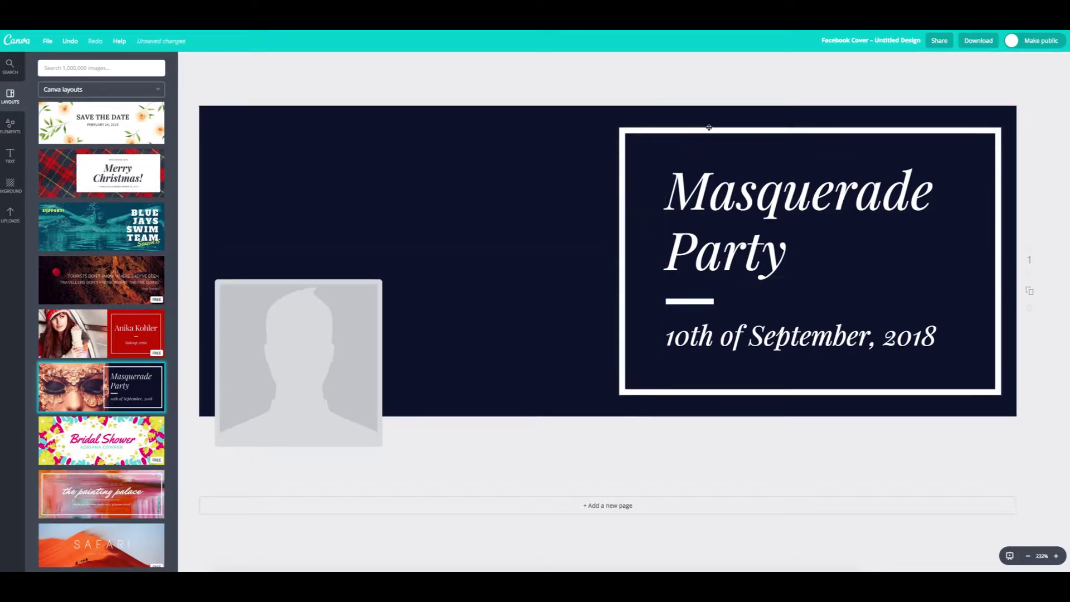
- Move the white rectangular frame to the middle of the cover and place the Masquerade Party heading inside it
drag(703, 131, 520, 132)
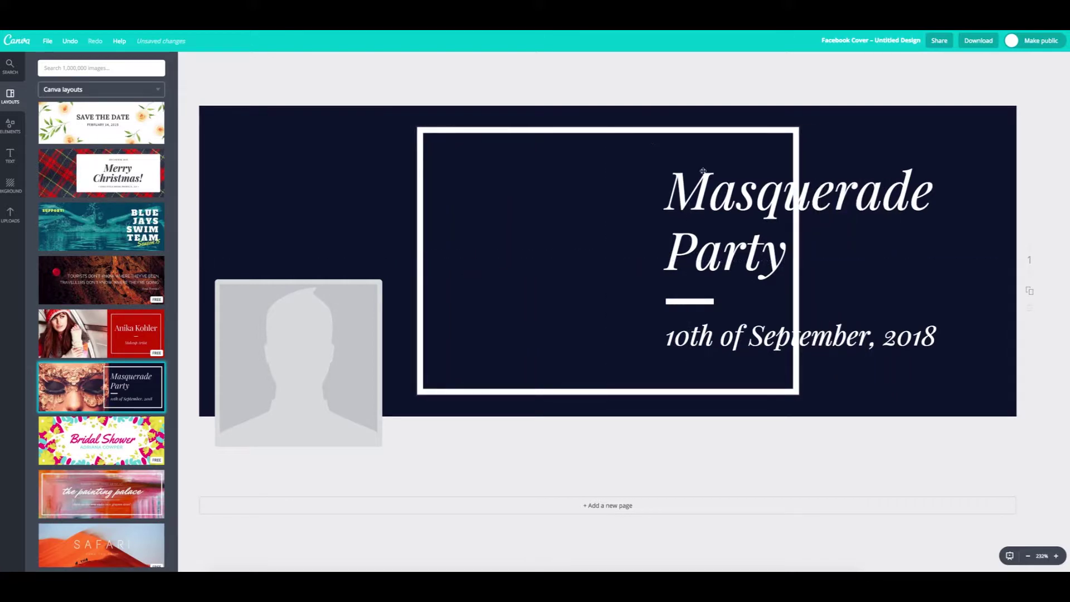
drag(722, 191, 528, 195)
- Change the font of the whole Masquerade Party heading to Oswald
drag(601, 262, 482, 188)
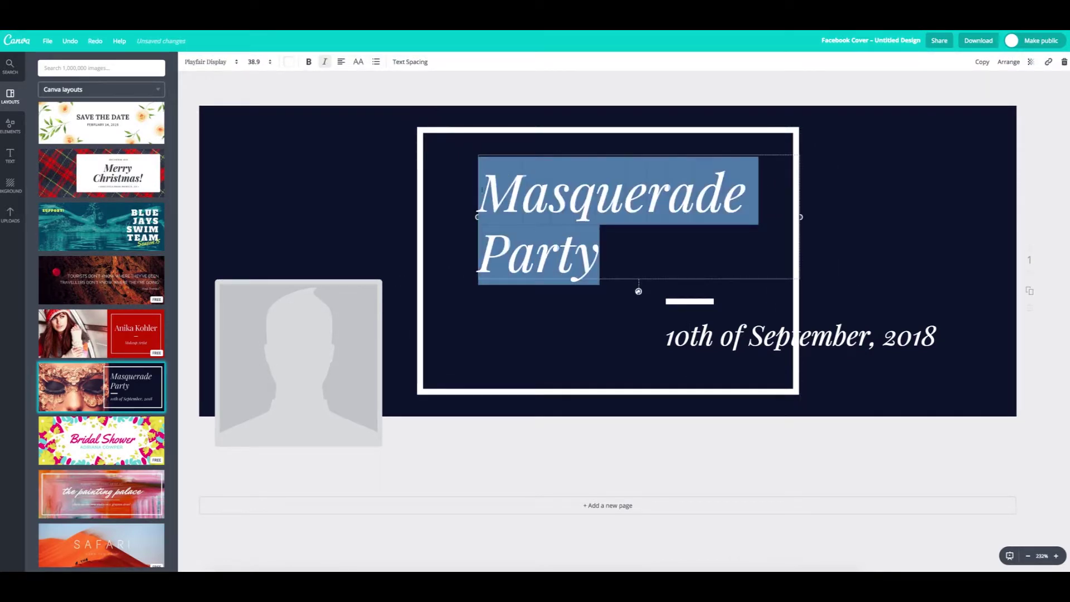
click(234, 62)
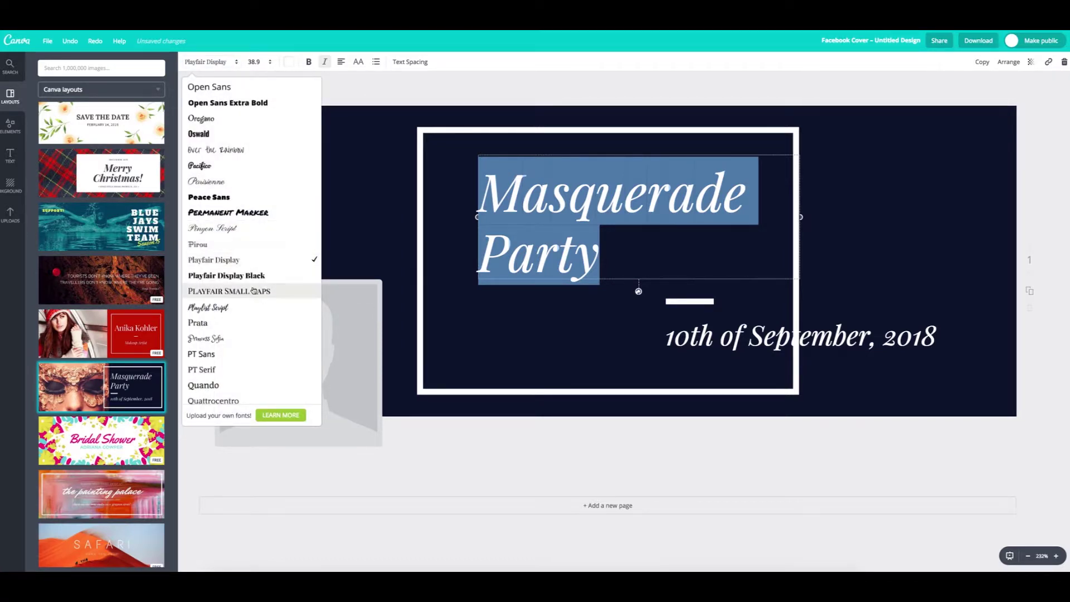
scroll(257, 253, up, 3)
click(223, 217)
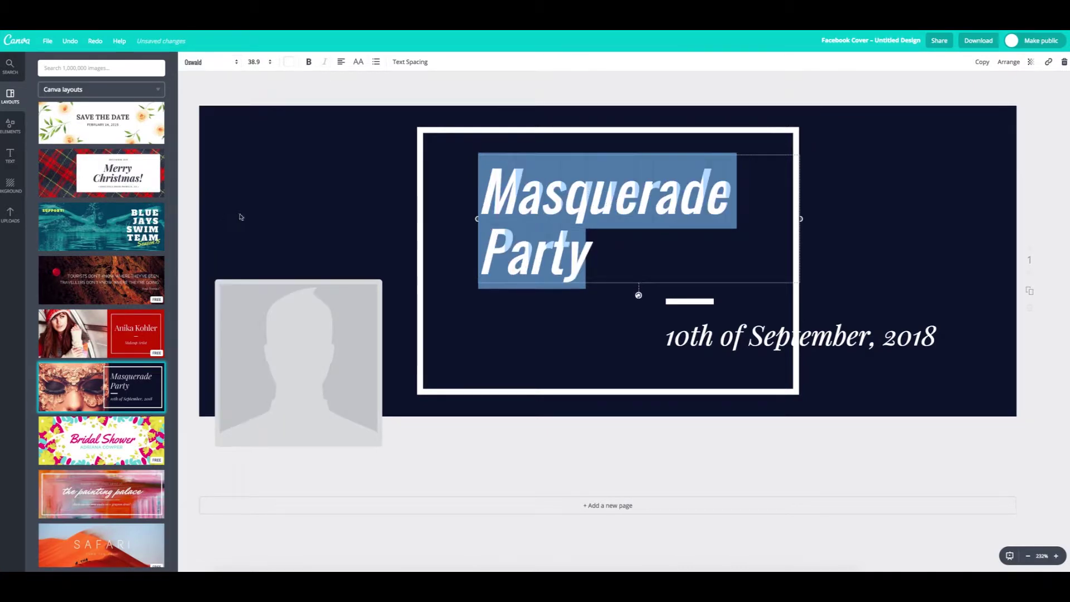
- Set the font size of the Masquerade Party heading to 24
click(269, 64)
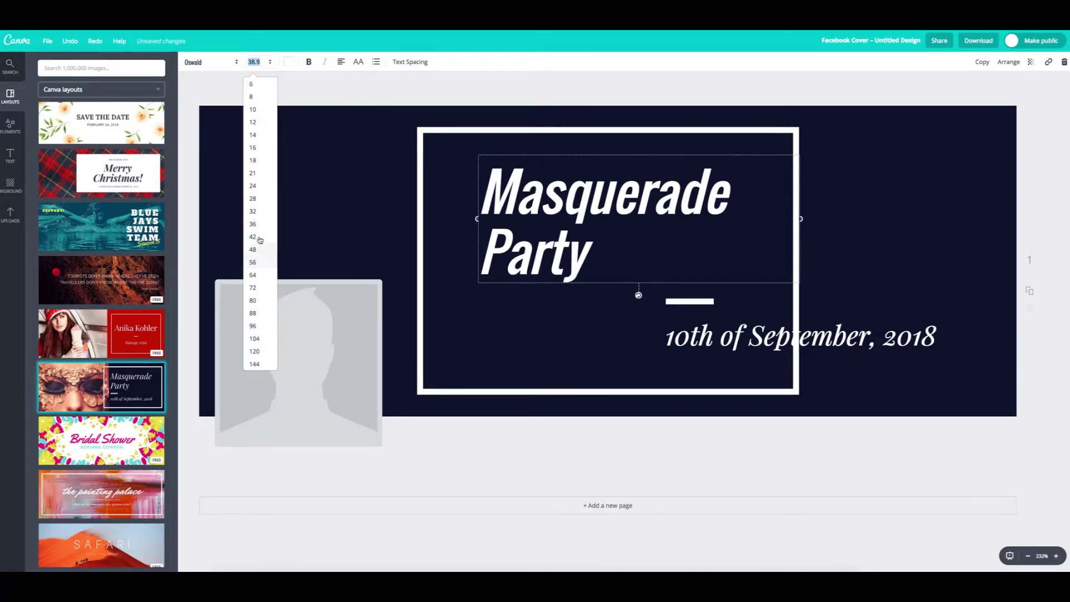
click(254, 186)
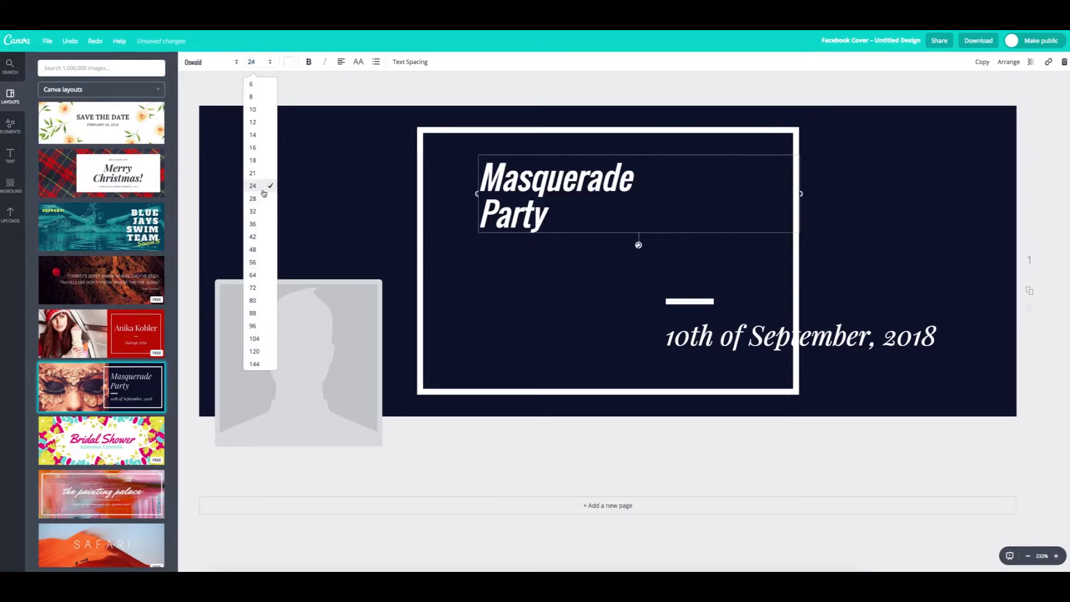
- Try bold and uppercase formatting on the Masquerade Party heading
click(309, 63)
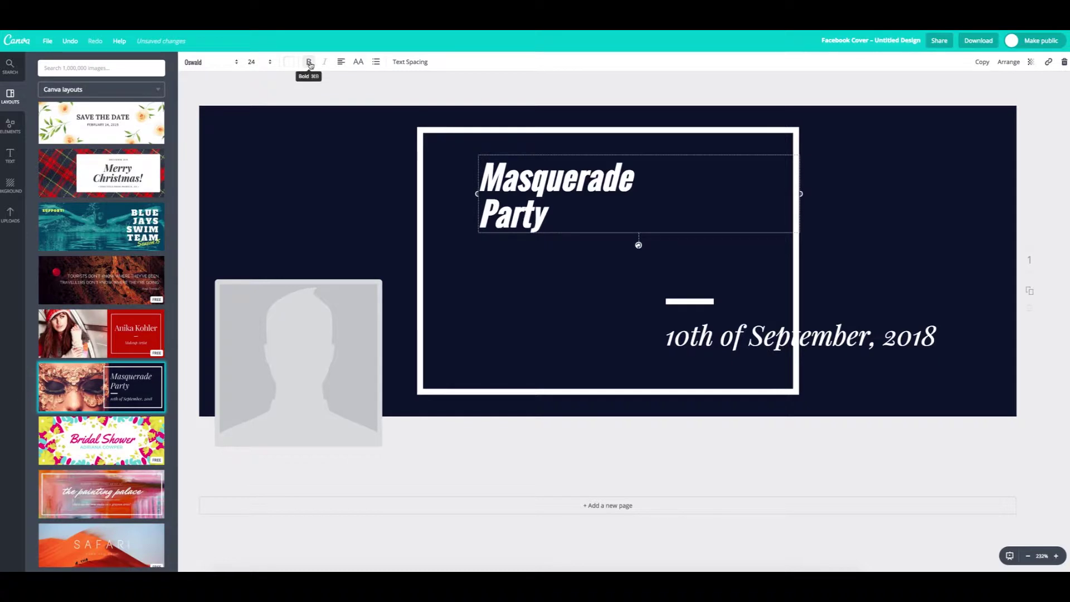
click(310, 64)
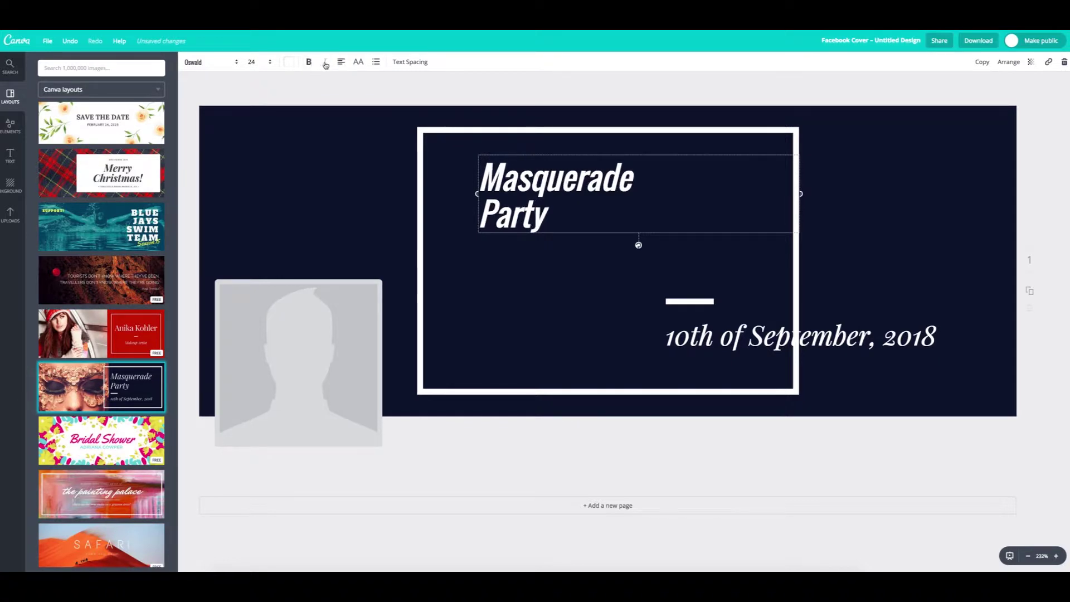
click(359, 63)
click(360, 63)
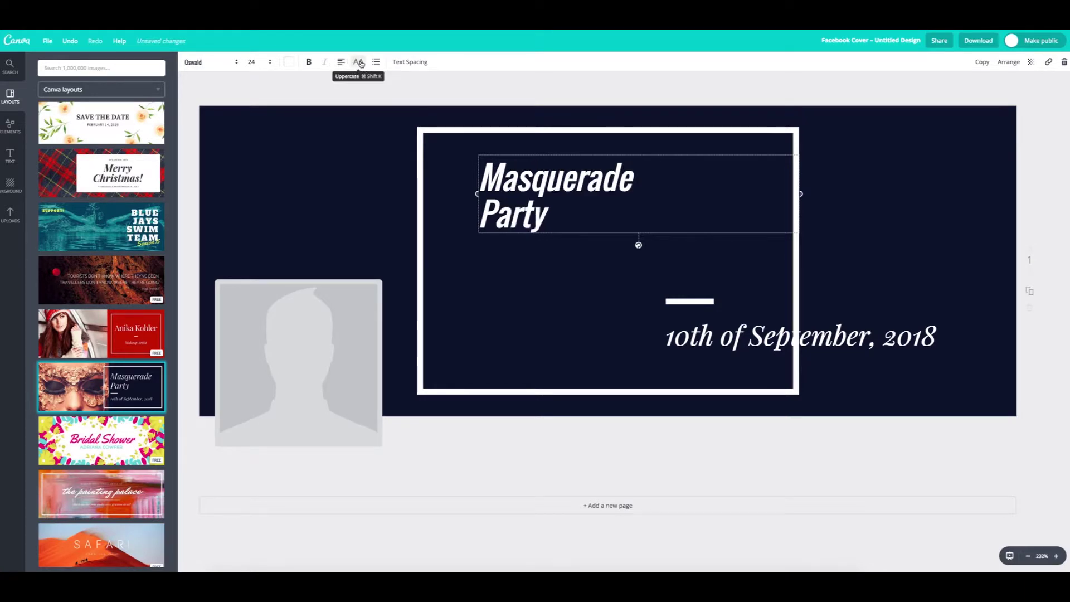
- Set the heading's letter spacing to 50 and its line height to 1.24
click(409, 62)
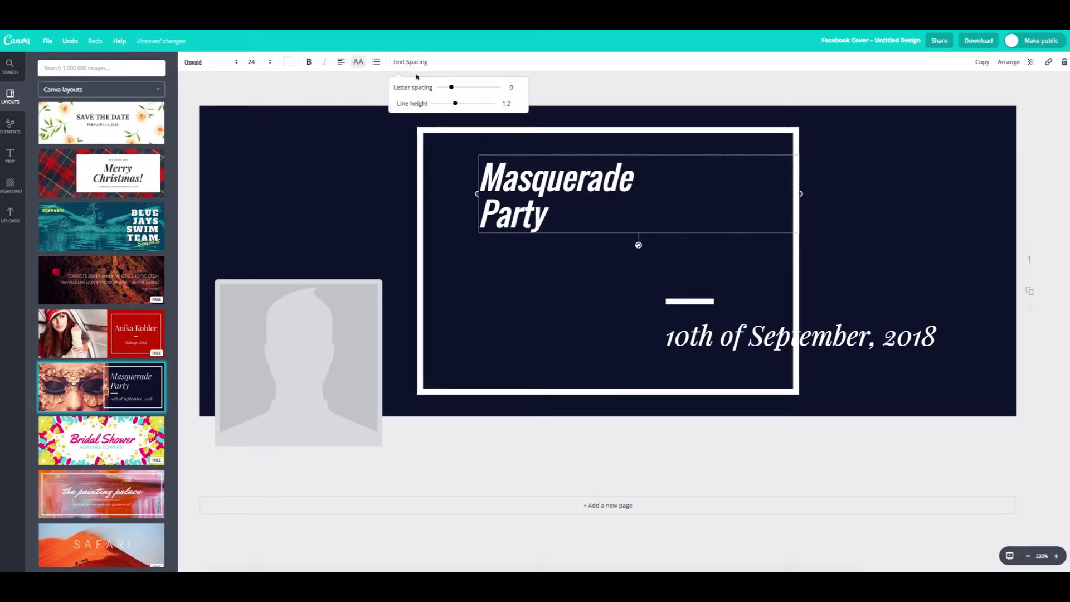
mouse_move(452, 87)
mouse_down()
mouse_move(461, 88)
mouse_move(456, 103)
mouse_up()
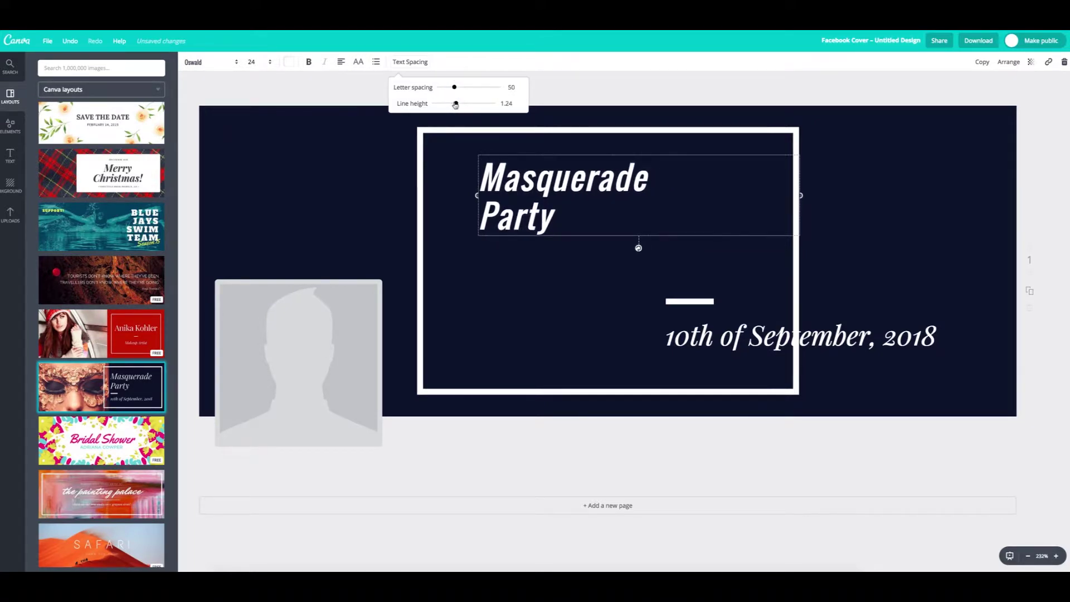
- Delete the short white line and the date text, and move the heading slightly lower inside the frame
drag(656, 333, 518, 351)
drag(704, 301, 639, 303)
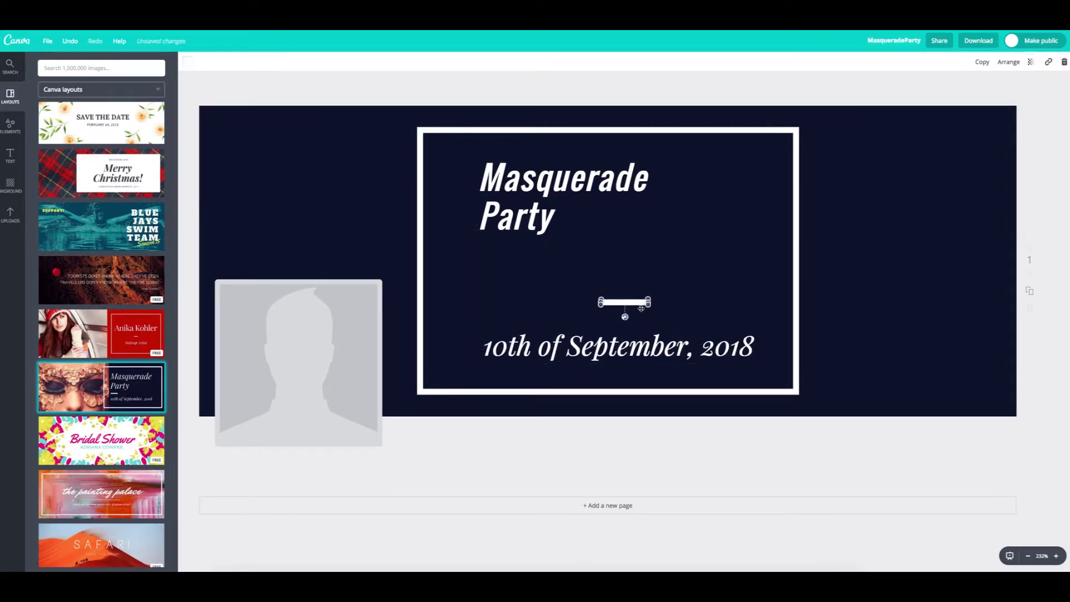
key(Delete)
click(648, 345)
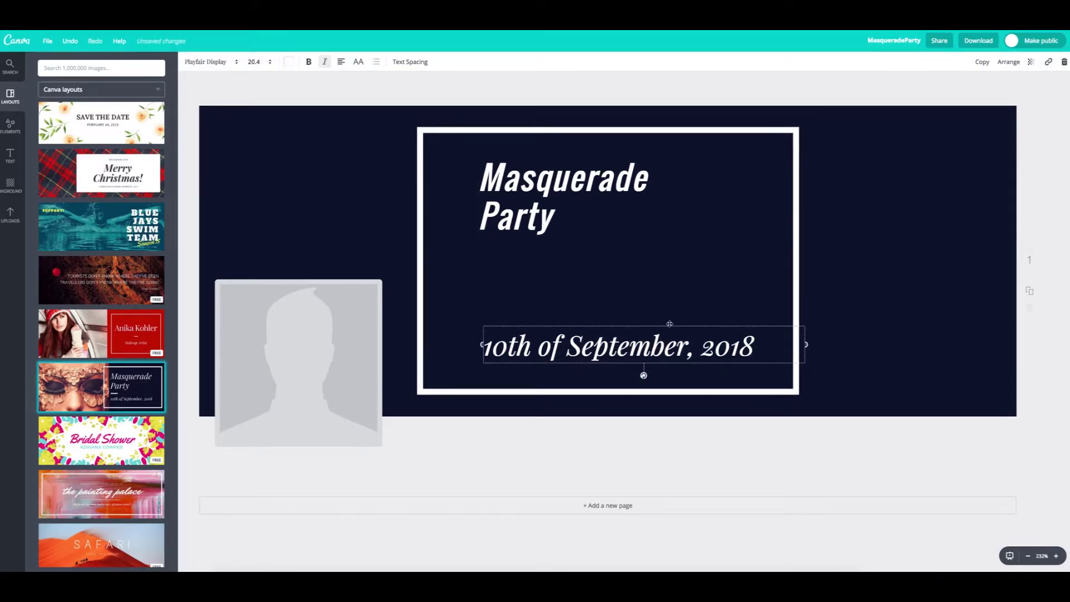
key(Delete)
drag(529, 219, 544, 247)
- Add the outlined square shape with concave corners to the cover and delete the old rectangular frame
click(10, 126)
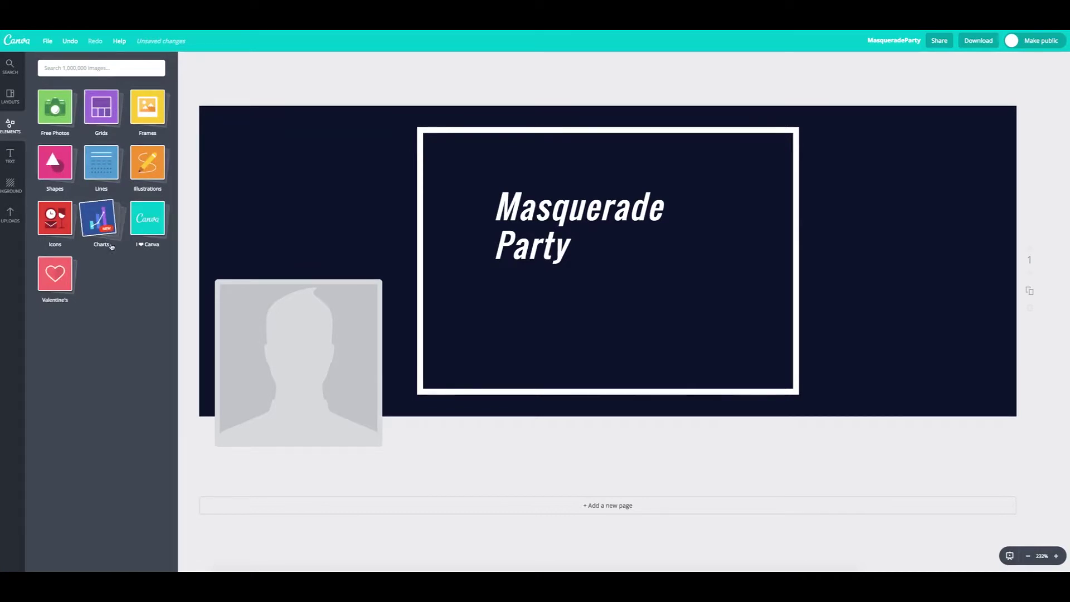
click(54, 176)
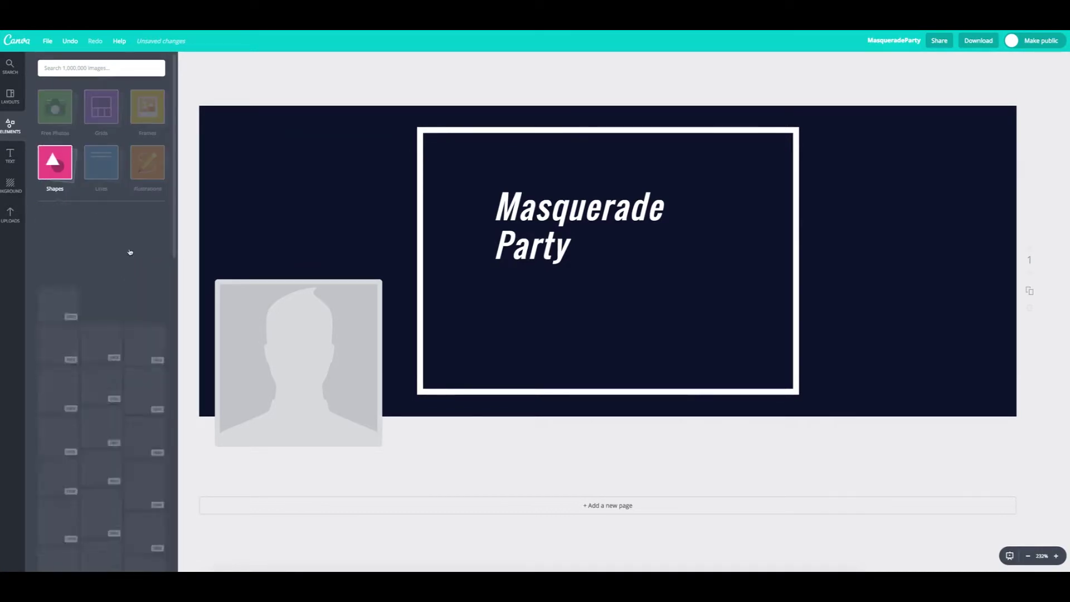
scroll(126, 262, down, 2)
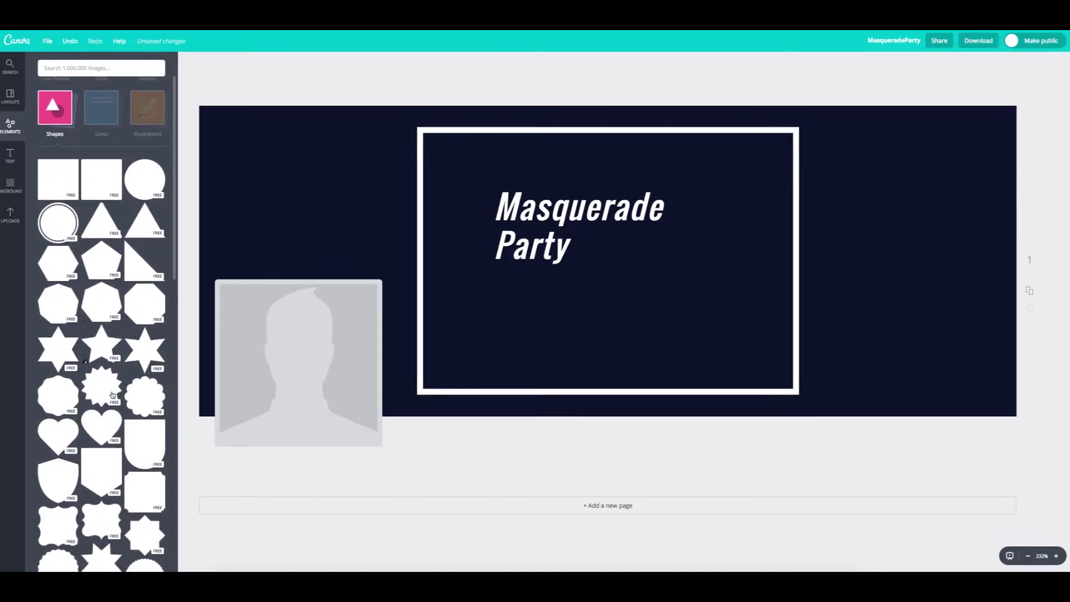
scroll(114, 396, down, 5)
scroll(113, 399, down, 5)
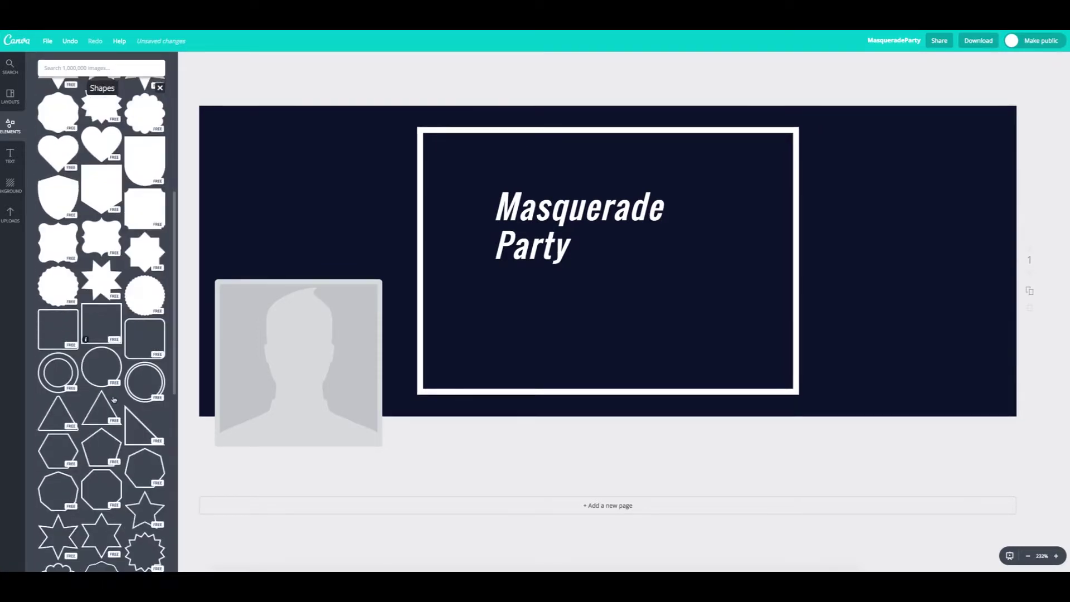
scroll(124, 474, down, 1)
click(120, 475)
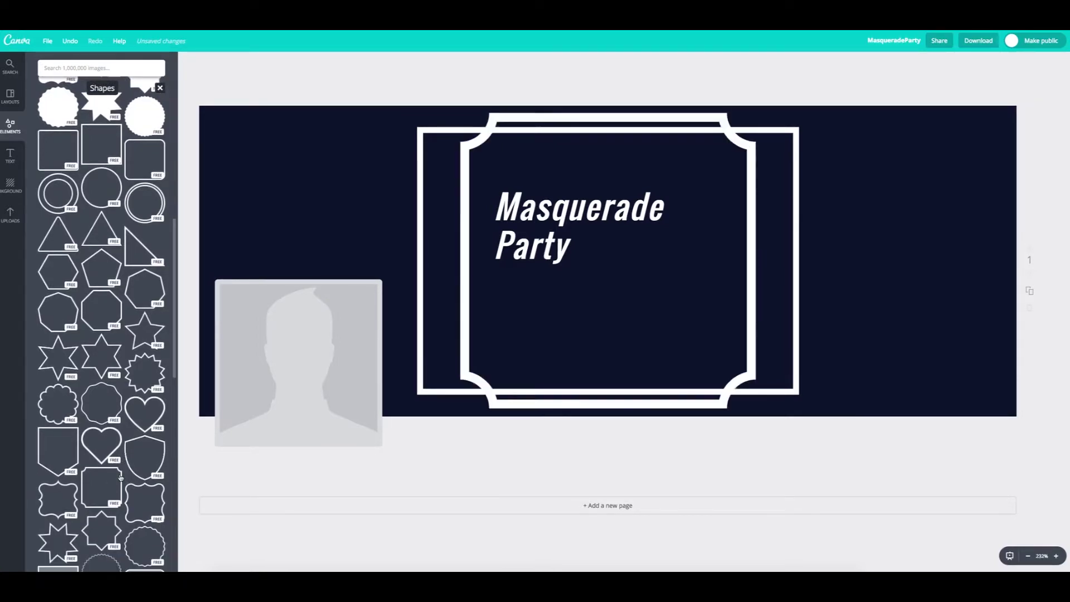
click(793, 132)
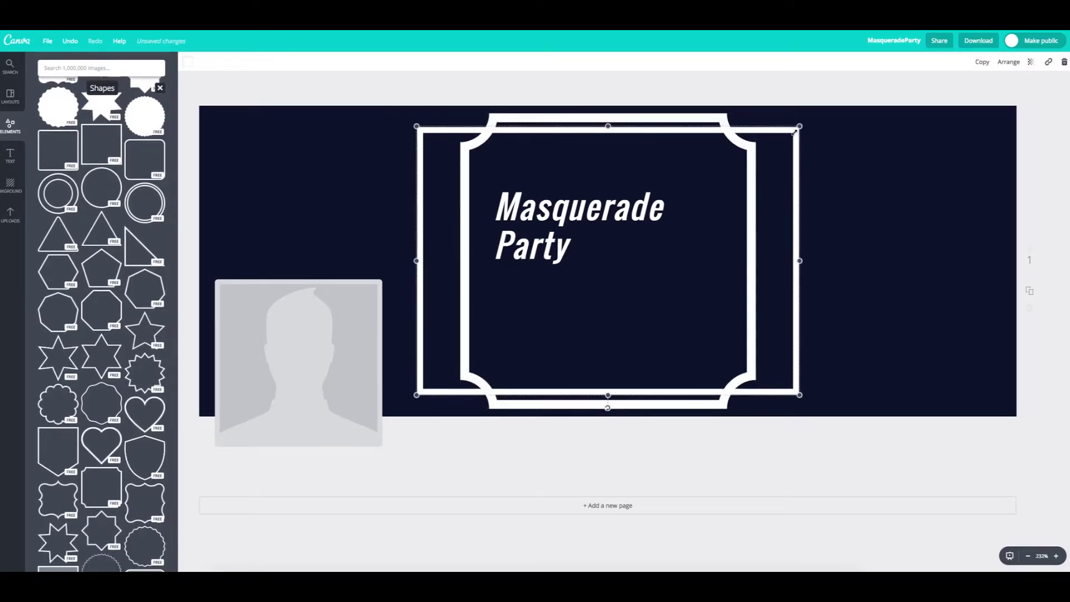
key(Delete)
- Shrink the concave-cornered frame and centre it on the cover
click(755, 113)
drag(756, 114, 705, 165)
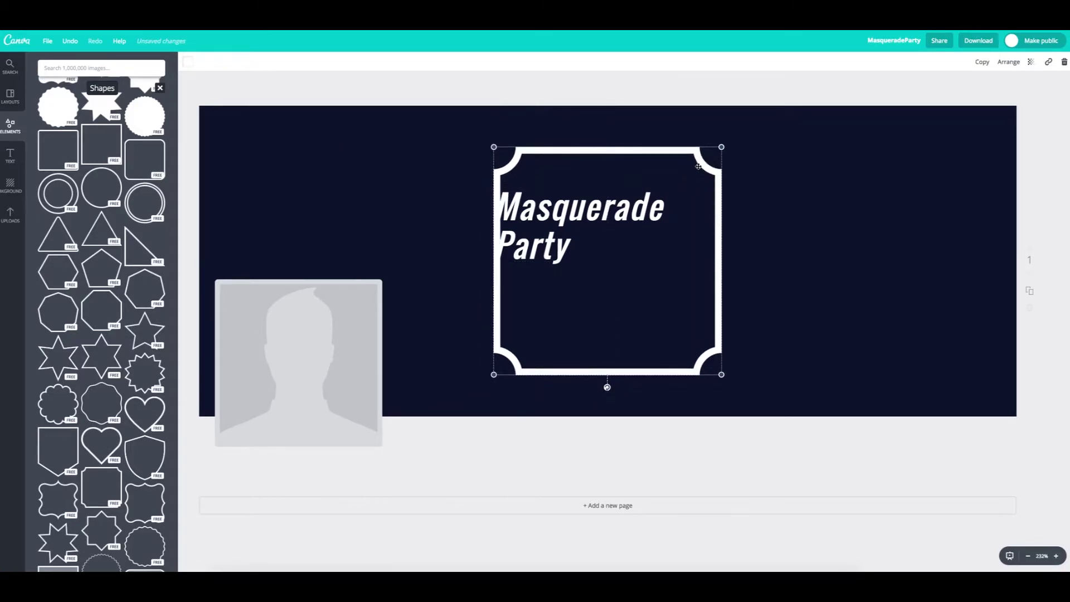
mouse_move(670, 149)
mouse_down()
mouse_move(644, 150)
mouse_move(671, 150)
mouse_up()
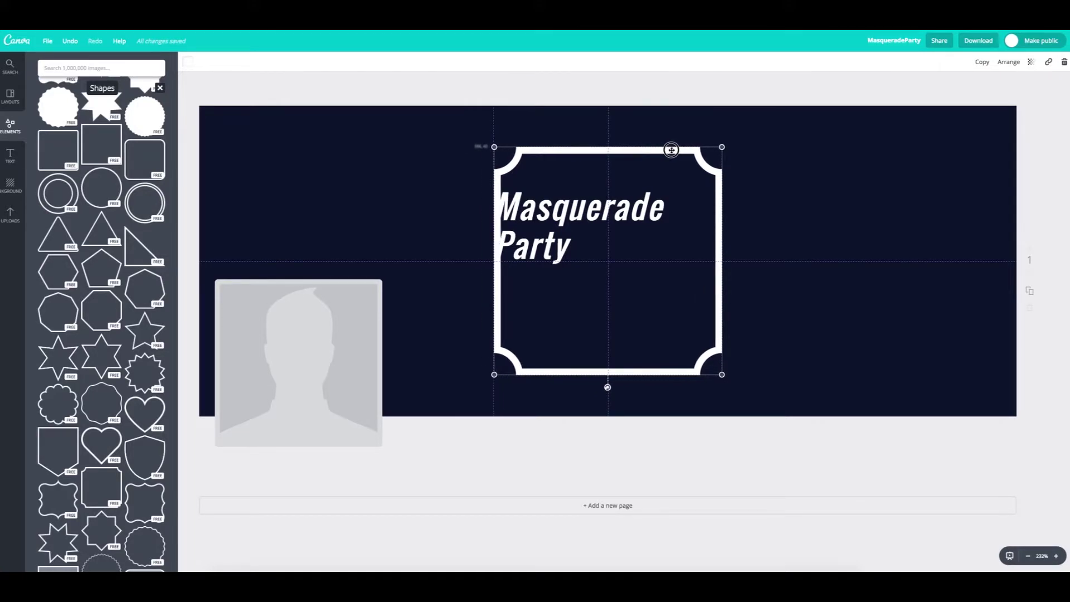
mouse_move(671, 150)
mouse_down()
mouse_move(692, 149)
mouse_move(667, 148)
mouse_up()
- Move the Masquerade Party heading inside the new frame, clear of its border
mouse_move(625, 215)
mouse_down()
mouse_move(636, 215)
mouse_move(625, 215)
mouse_up()
click(703, 215)
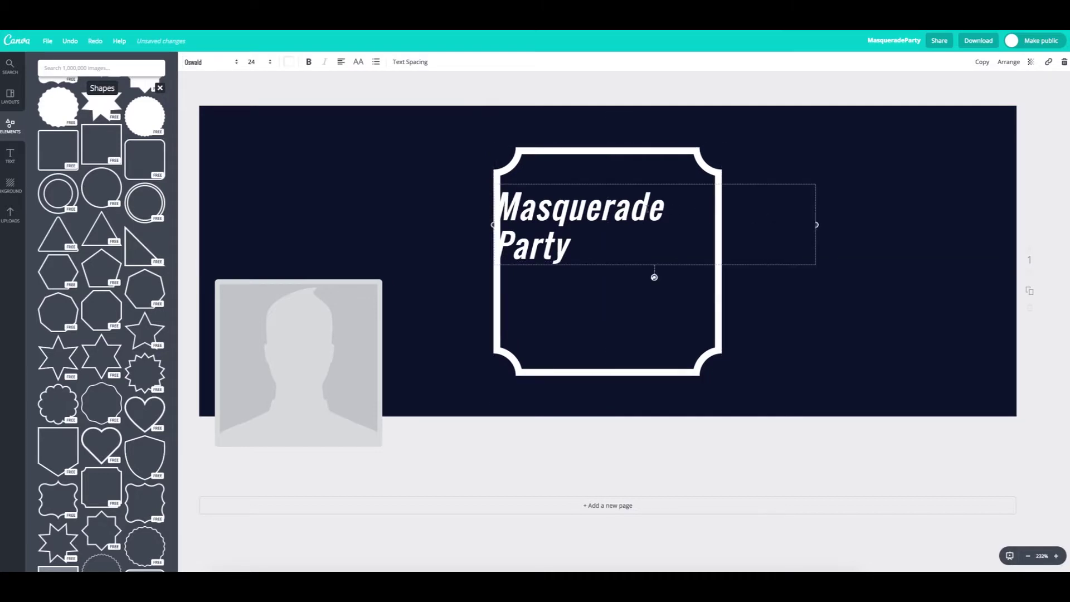
drag(670, 177, 702, 192)
- Replace the heading text with "Baking with" and the baker's first name on a second line
drag(602, 262, 516, 216)
key(BackSpace)
key(BackSpace)
key(BackSpace)
key(BackSpace)
key(BackSpace)
key(BackSpace)
key(BackSpace)
key(BackSpace)
key(BackSpace)
key(BackSpace)
key(BackSpace)
key(BackSpace)
key(BackSpace)
key(BackSpace)
key(BackSpace)
key(BackSpace)
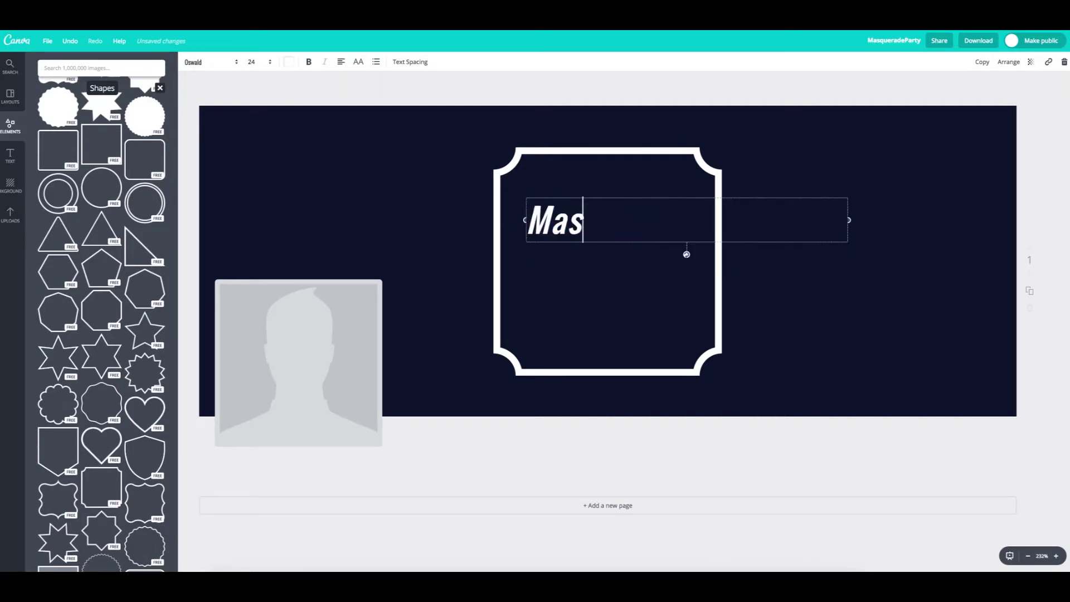
text(V)
key(BackSpace)
text(Baking with)
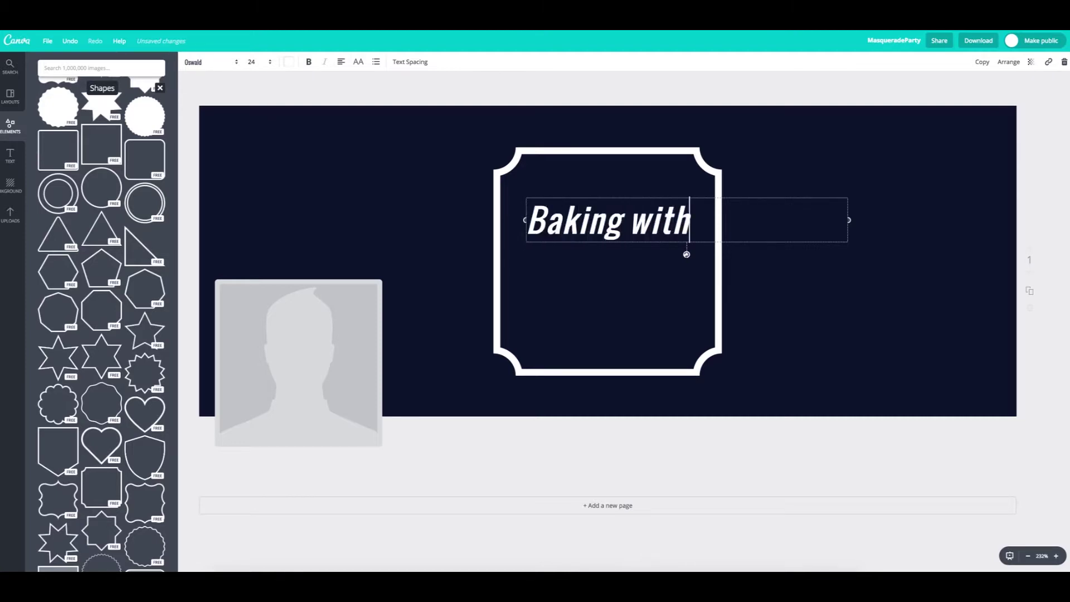
key(Return)
text(Jason)
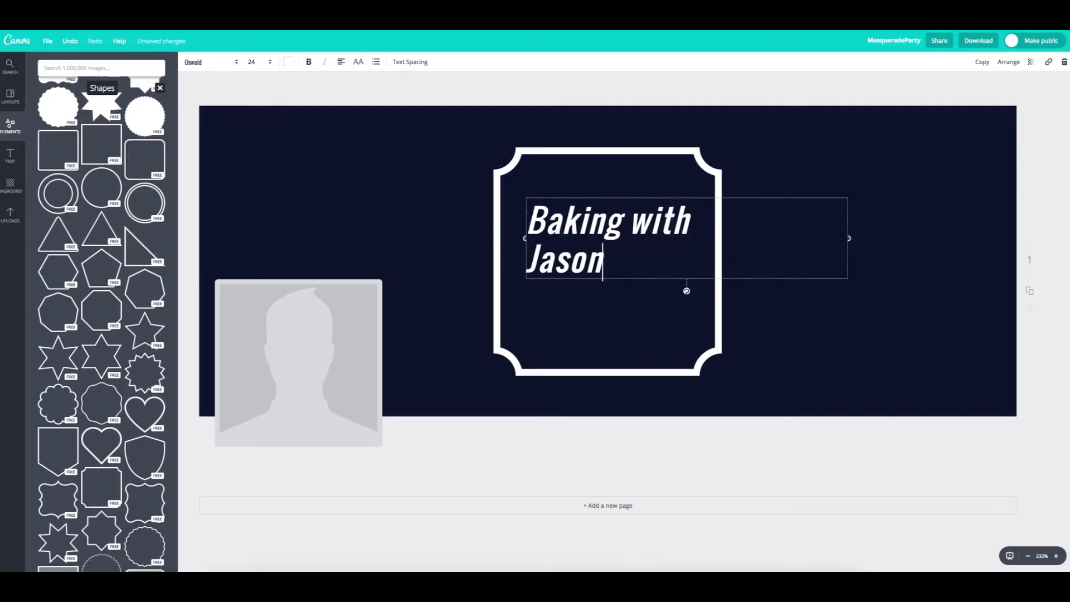
click(418, 200)
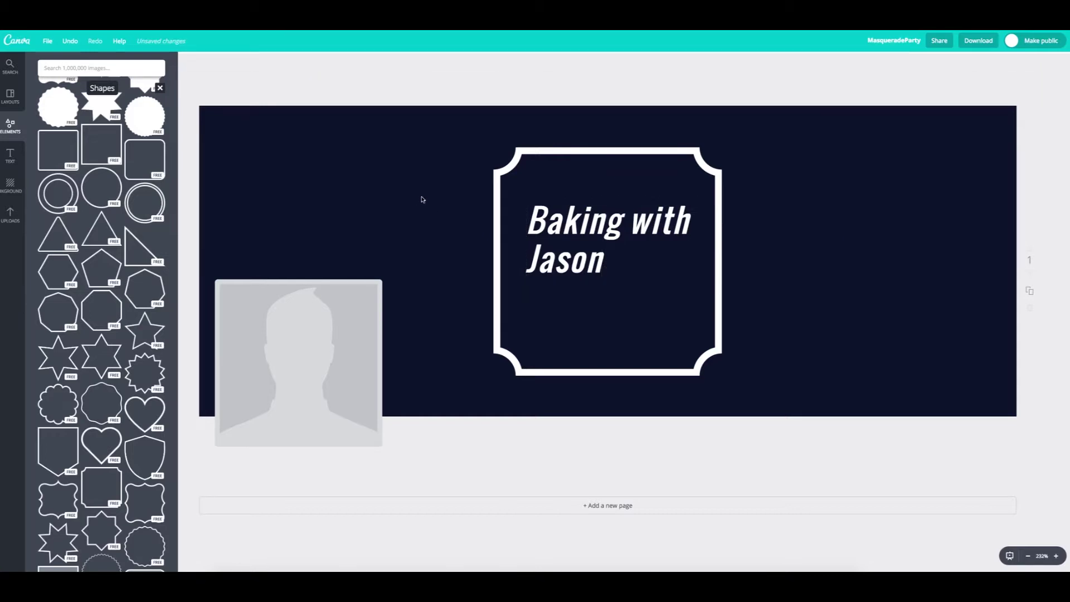
- Upload the darkened baking JPG from the Desktop and add the baking photo from the uploads to the cover
click(16, 218)
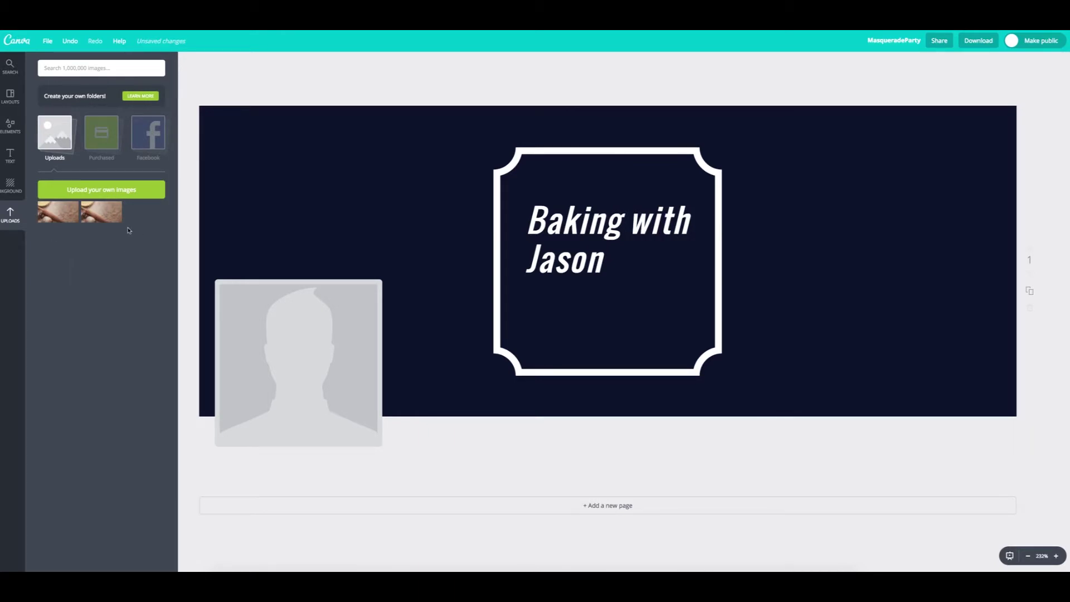
click(138, 192)
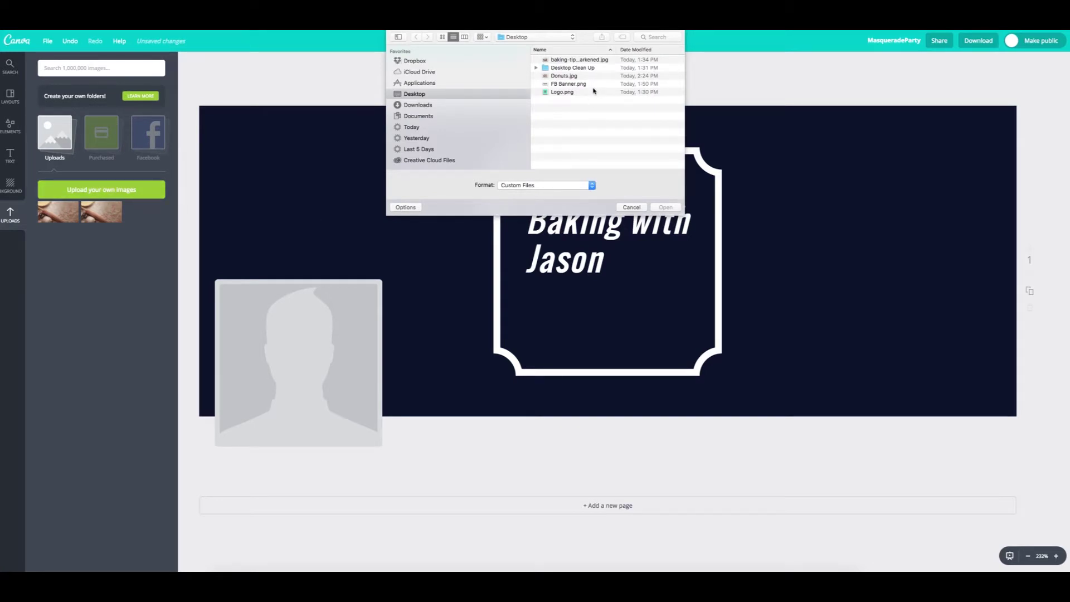
double_click(584, 63)
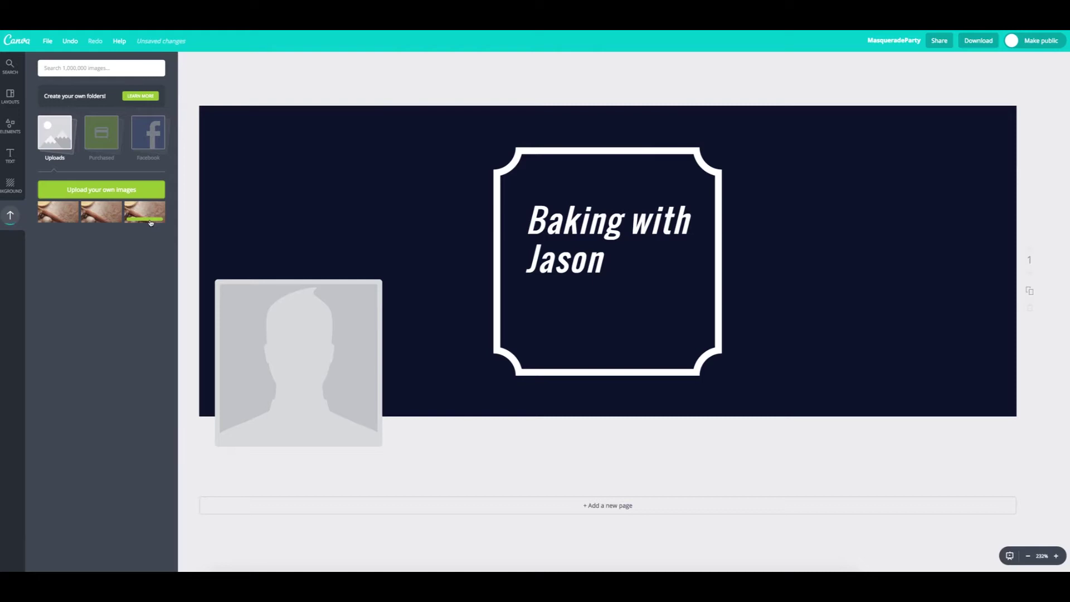
click(115, 214)
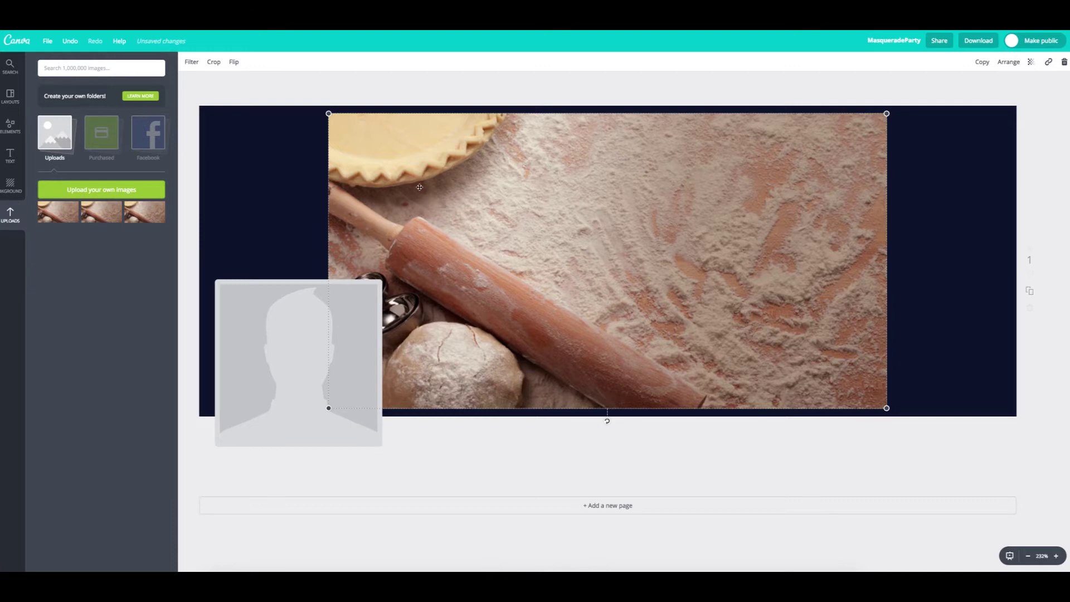
- Enlarge the baking photo to fill the whole cover as its background behind the frame and text
drag(425, 174, 296, 148)
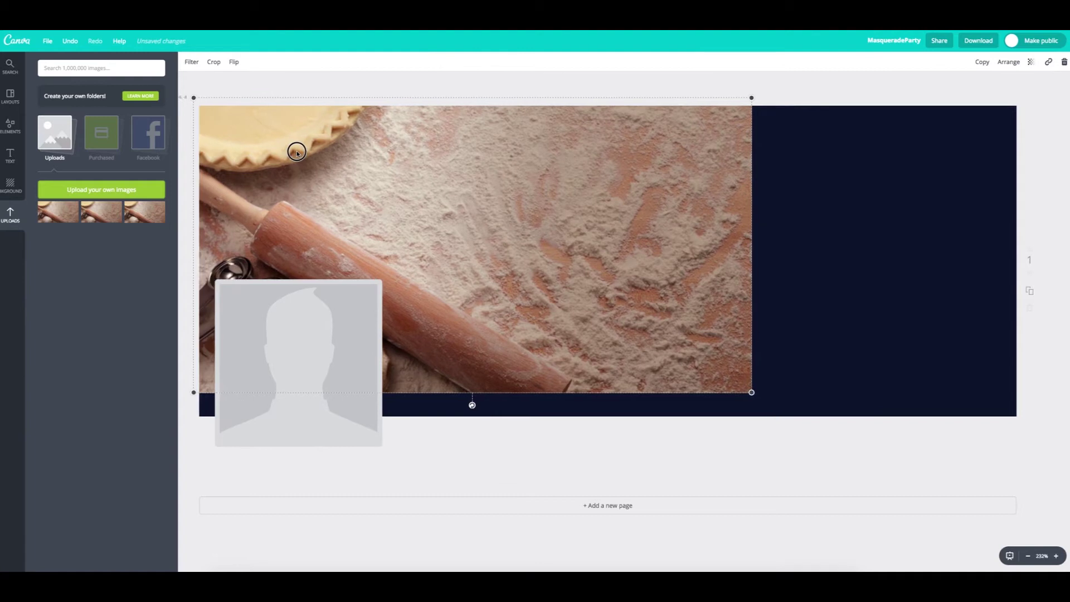
drag(750, 393, 833, 454)
drag(791, 418, 1039, 510)
mouse_move(995, 448)
mouse_down()
mouse_move(995, 414)
mouse_move(996, 433)
mouse_up()
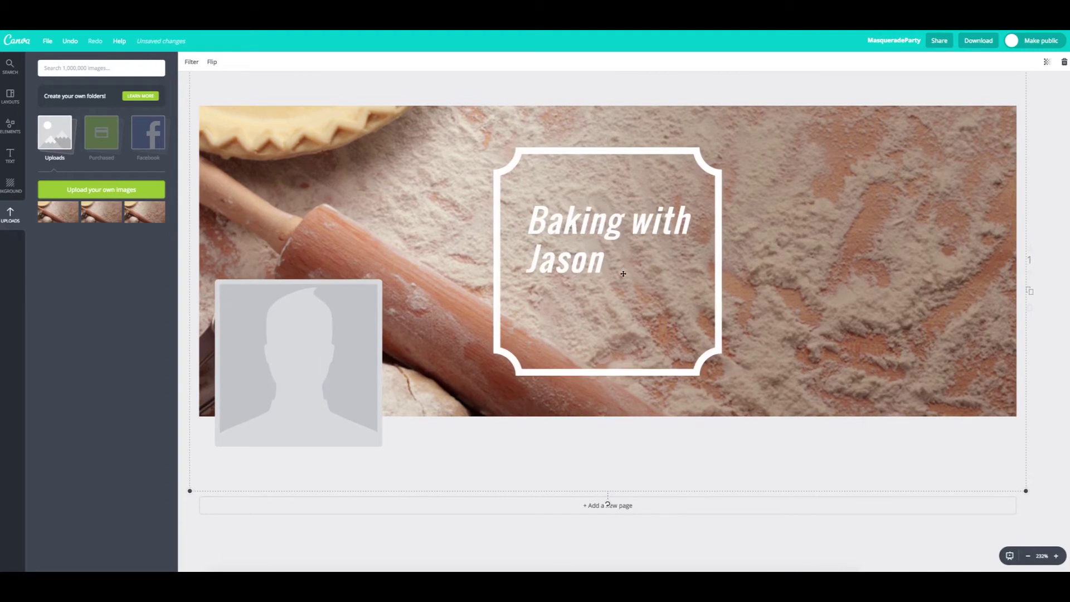
- Flip the background photo horizontally
click(215, 63)
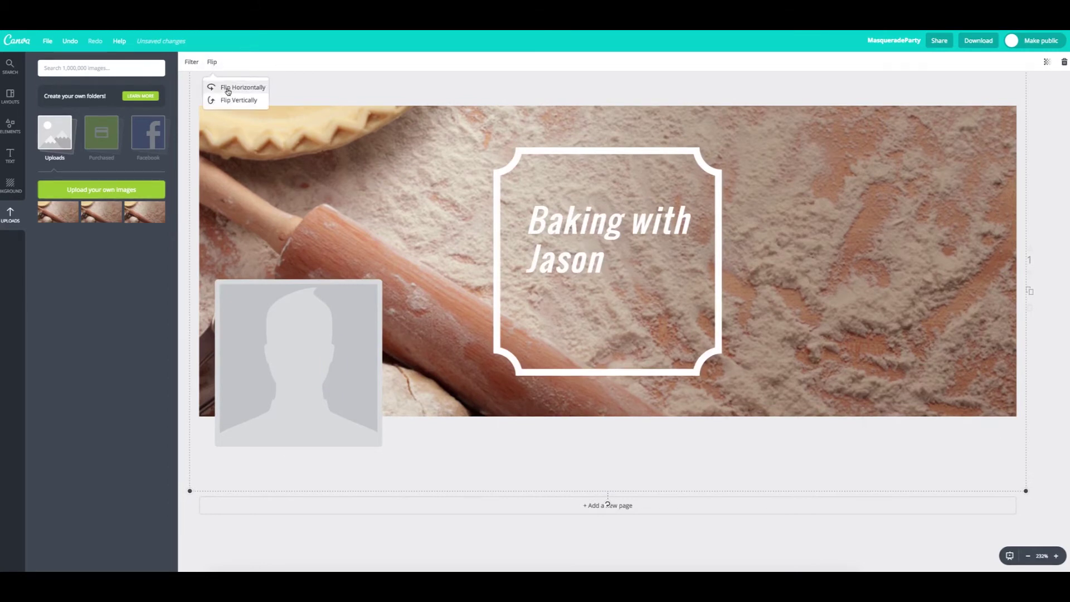
click(221, 88)
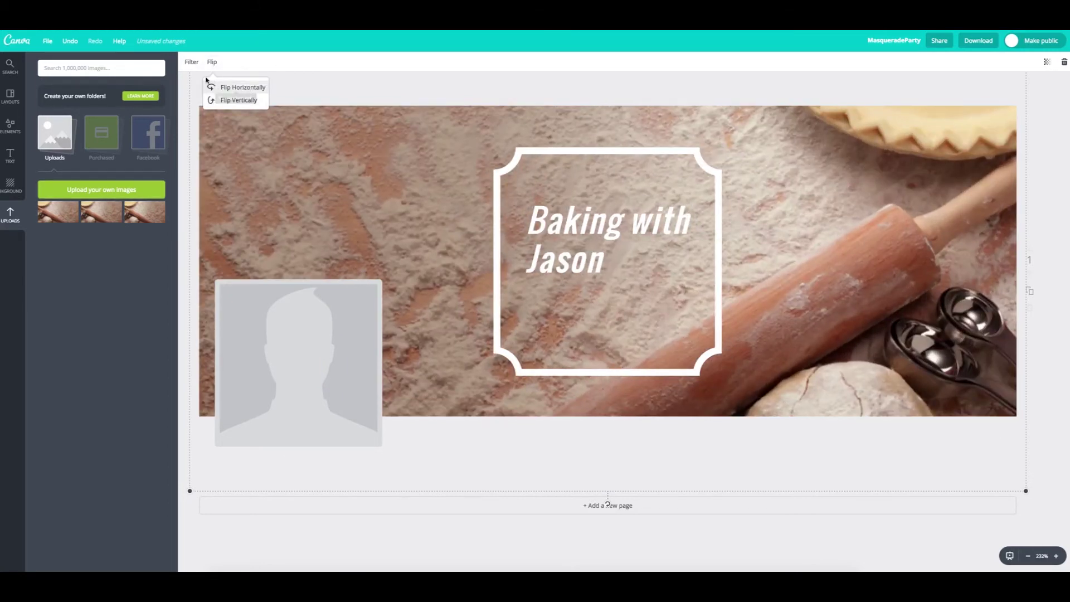
- Try the Cali and Drama filters on the background photo, return to Normal, and adjust its brightness and contrast
click(193, 63)
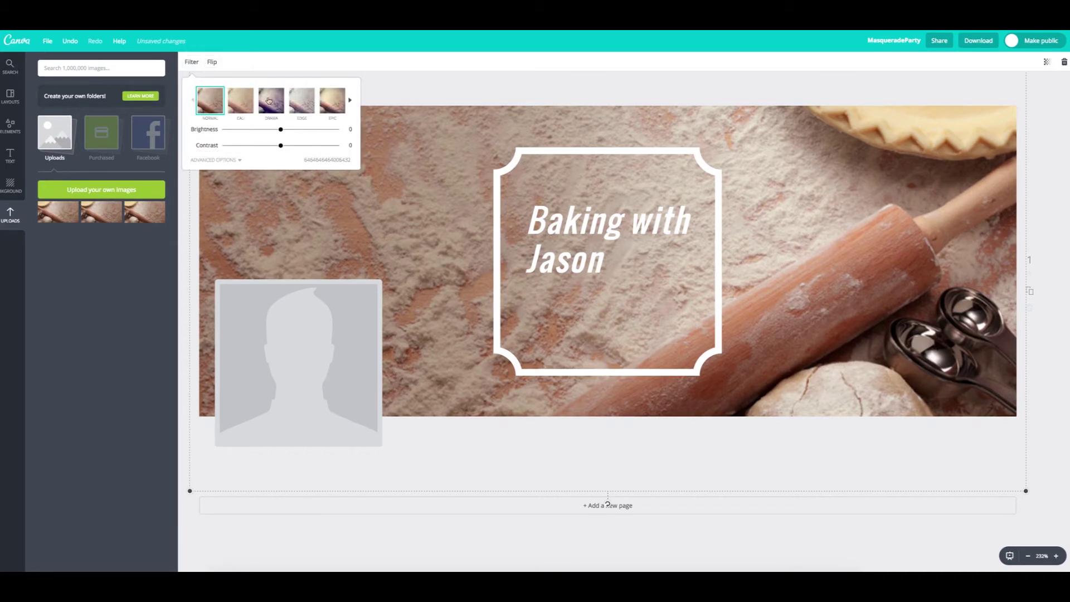
click(244, 109)
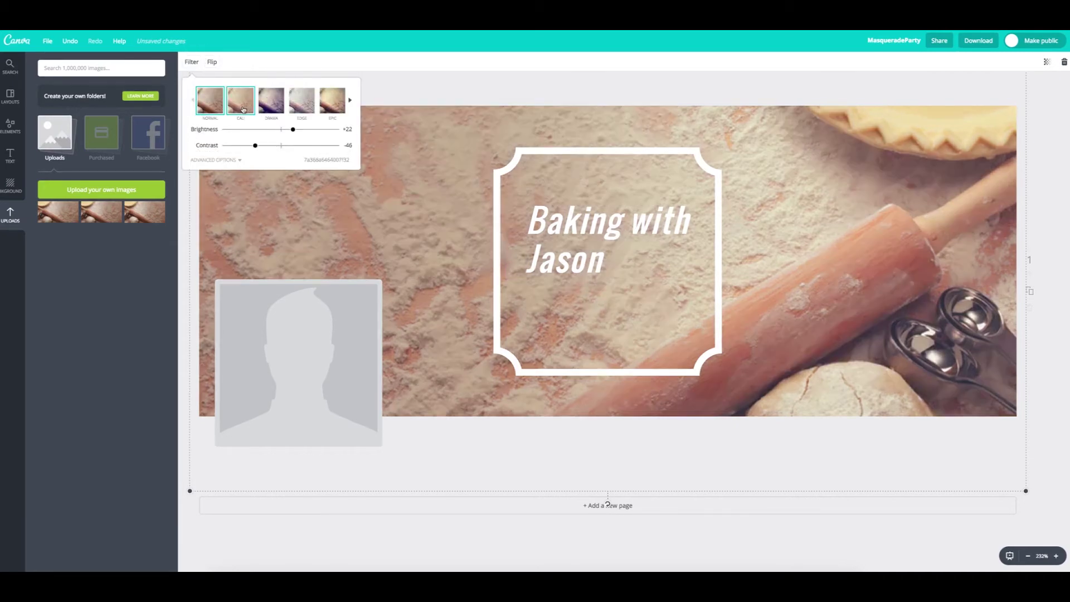
click(278, 102)
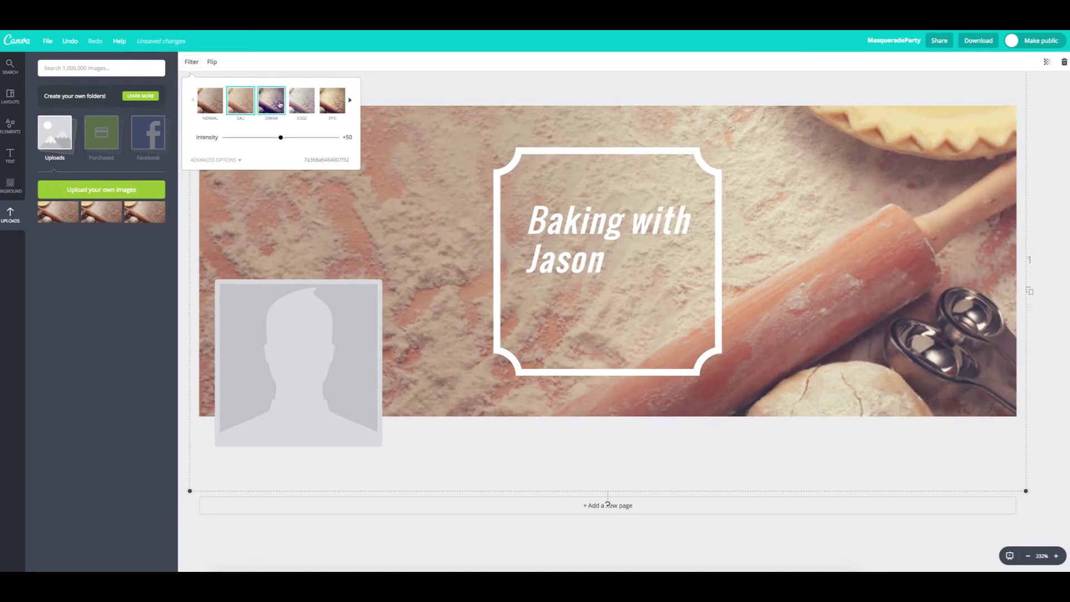
click(211, 103)
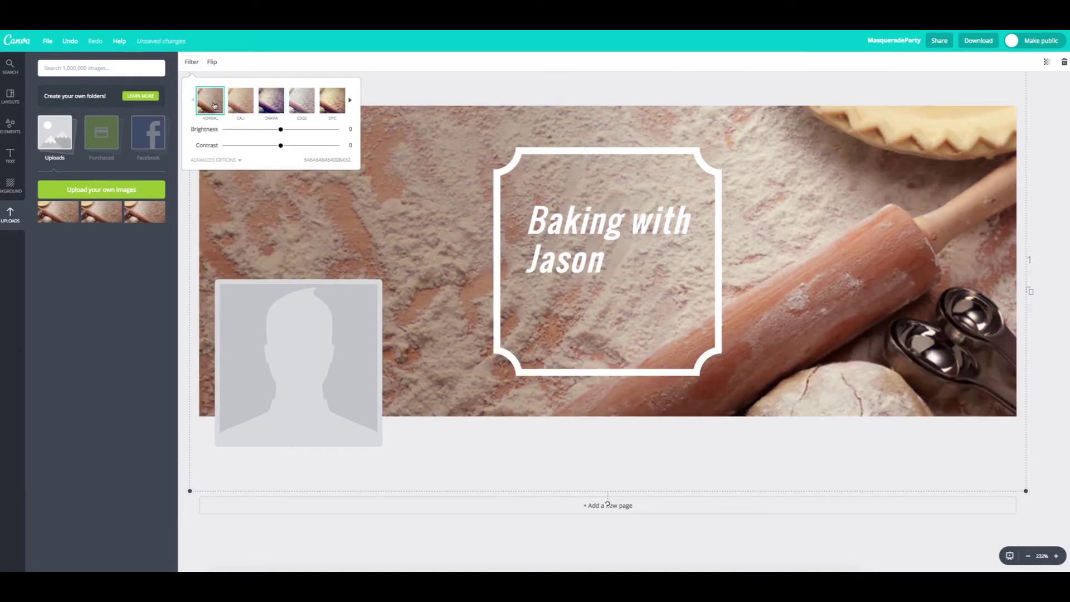
mouse_move(281, 135)
mouse_down()
mouse_move(290, 135)
mouse_move(283, 147)
mouse_up()
click(11, 155)
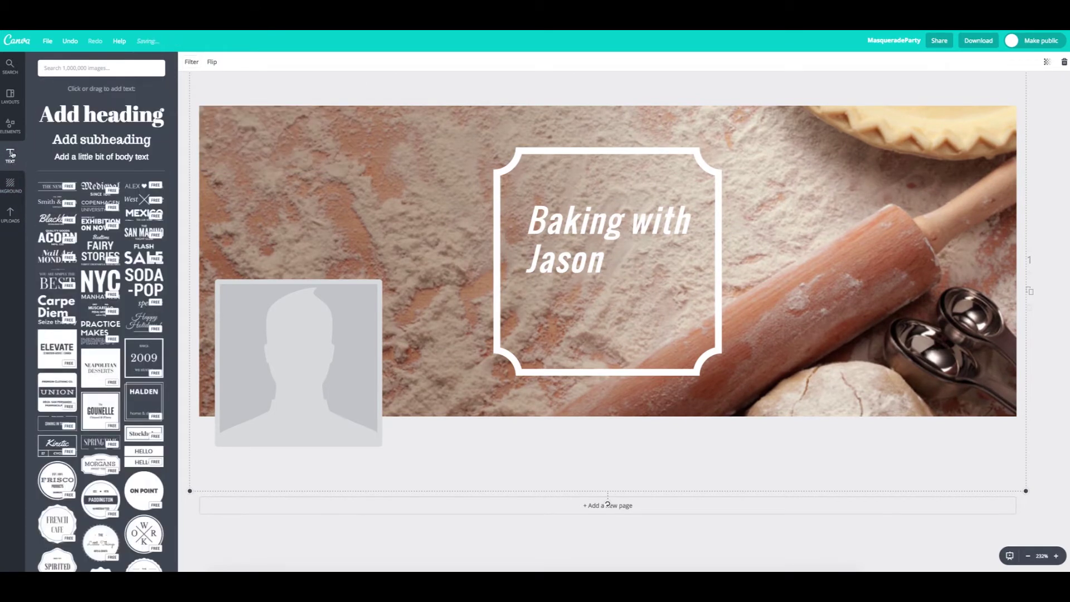
click(10, 126)
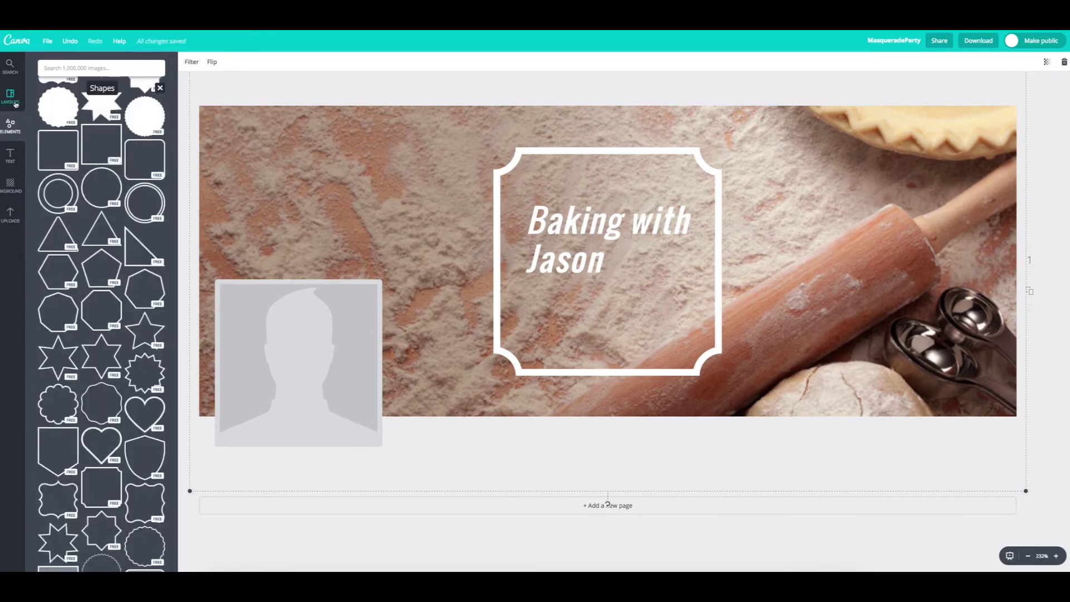
click(12, 99)
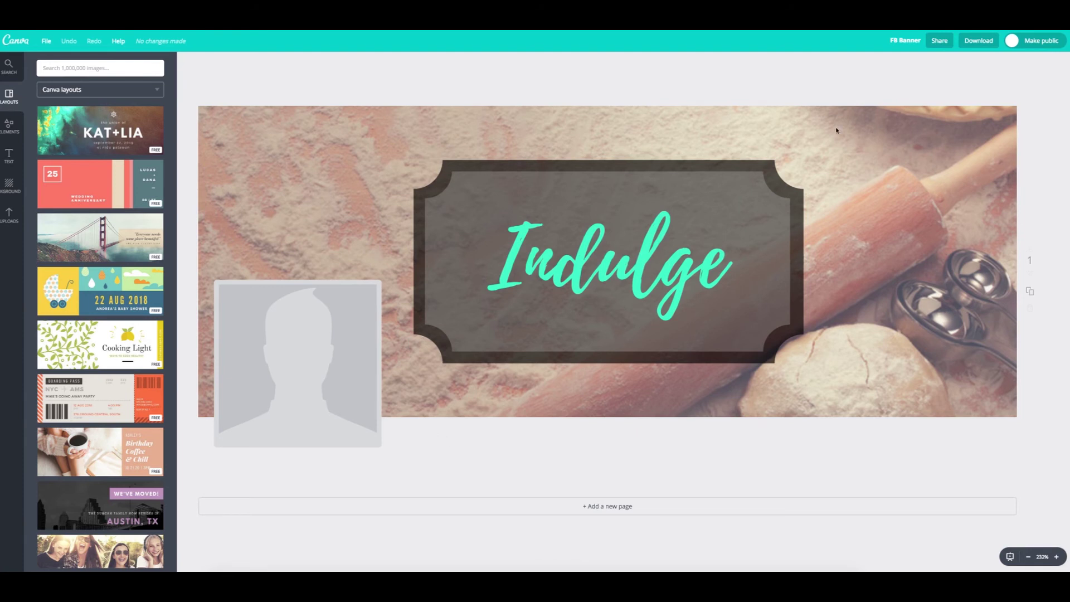
- Download the finished FB Banner design as a PNG file and dismiss the download confirmation
click(977, 42)
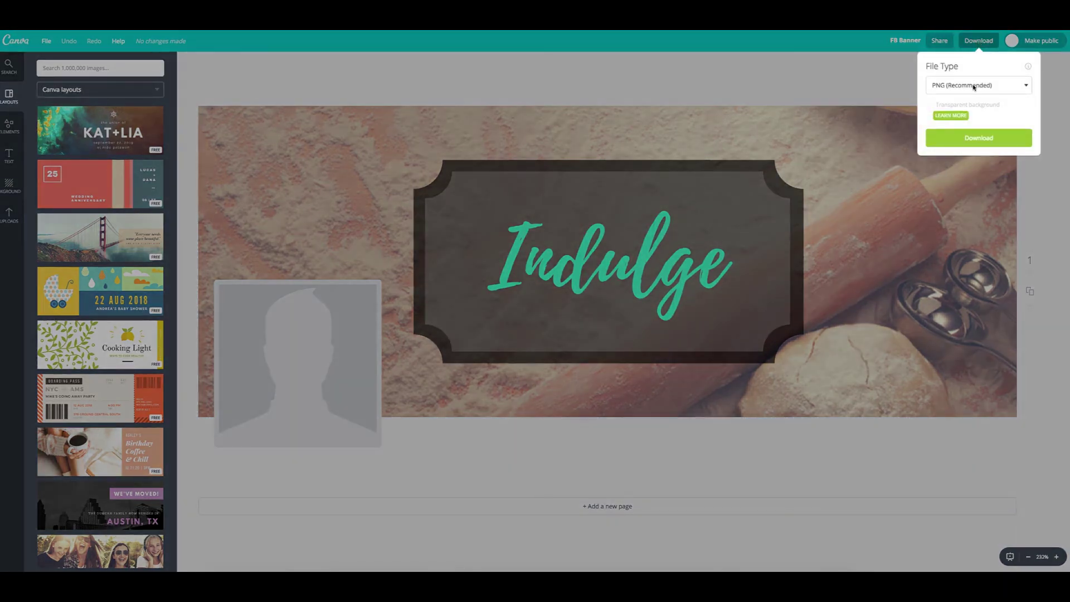
click(1005, 89)
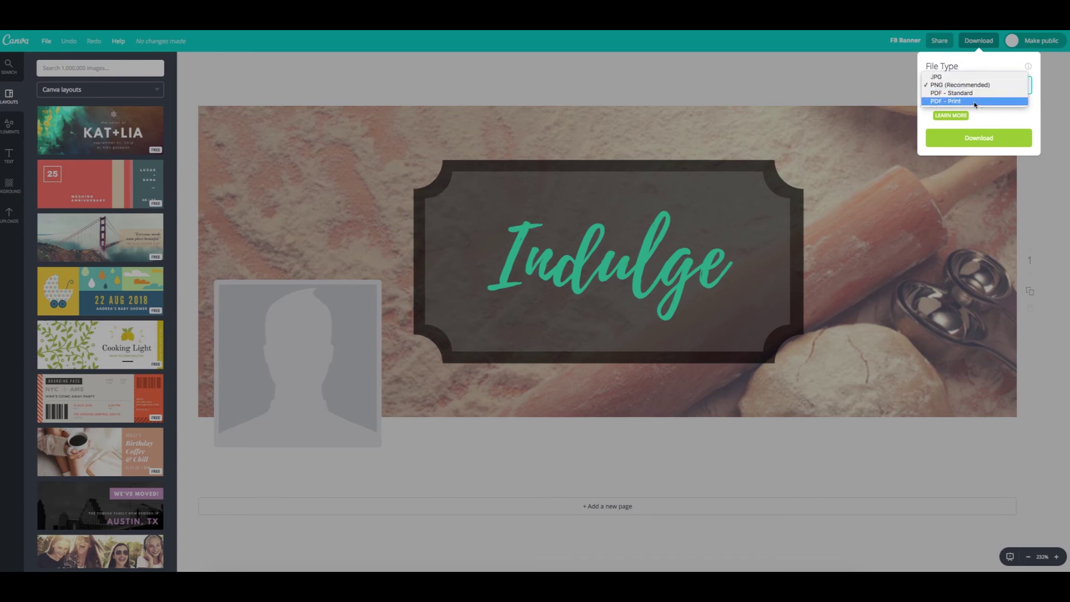
click(978, 87)
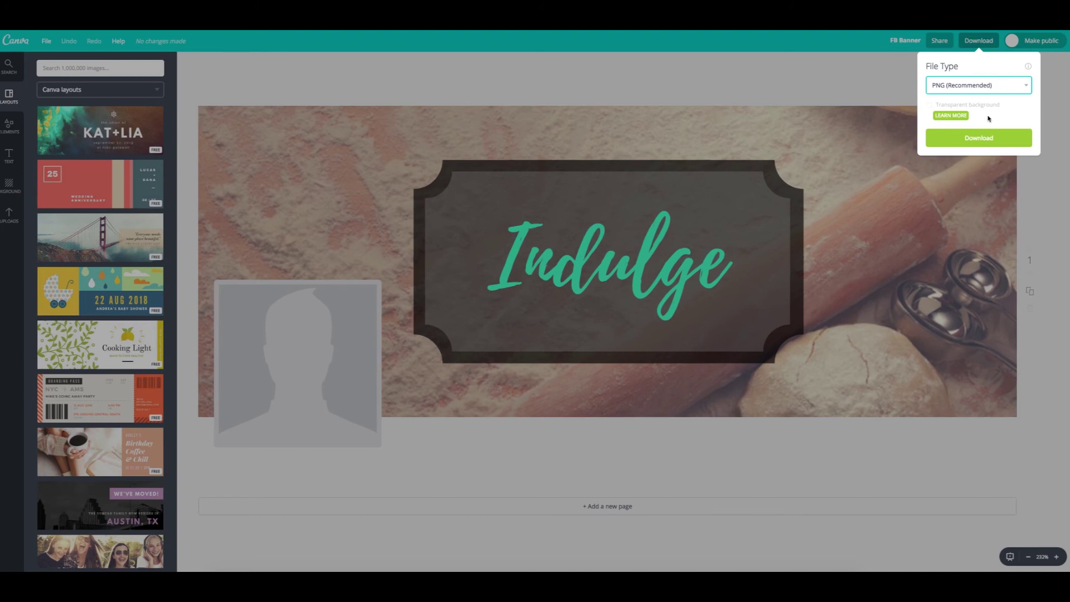
click(982, 138)
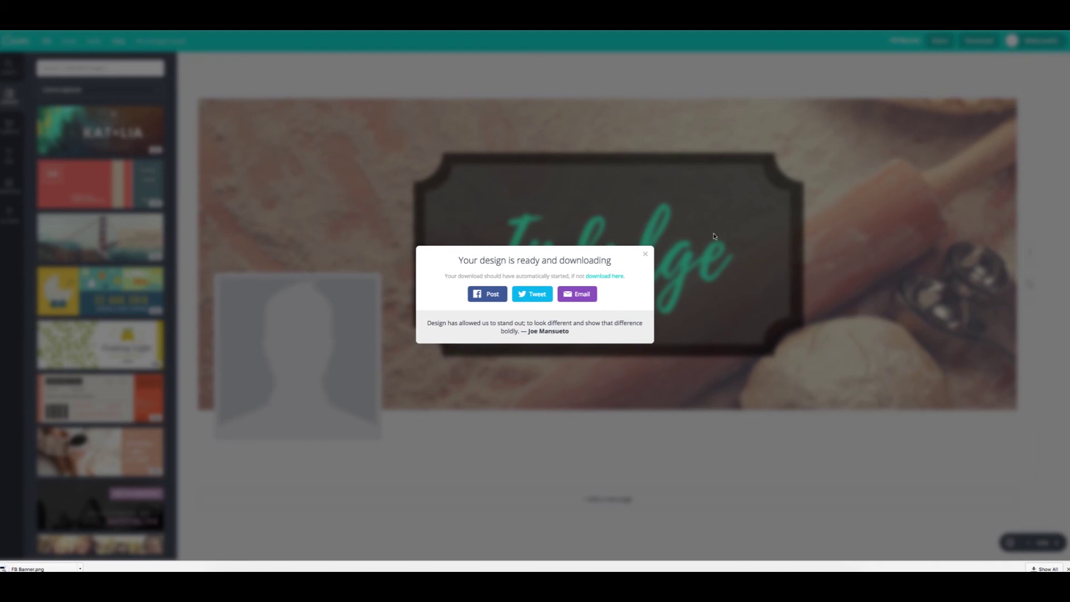
click(646, 254)
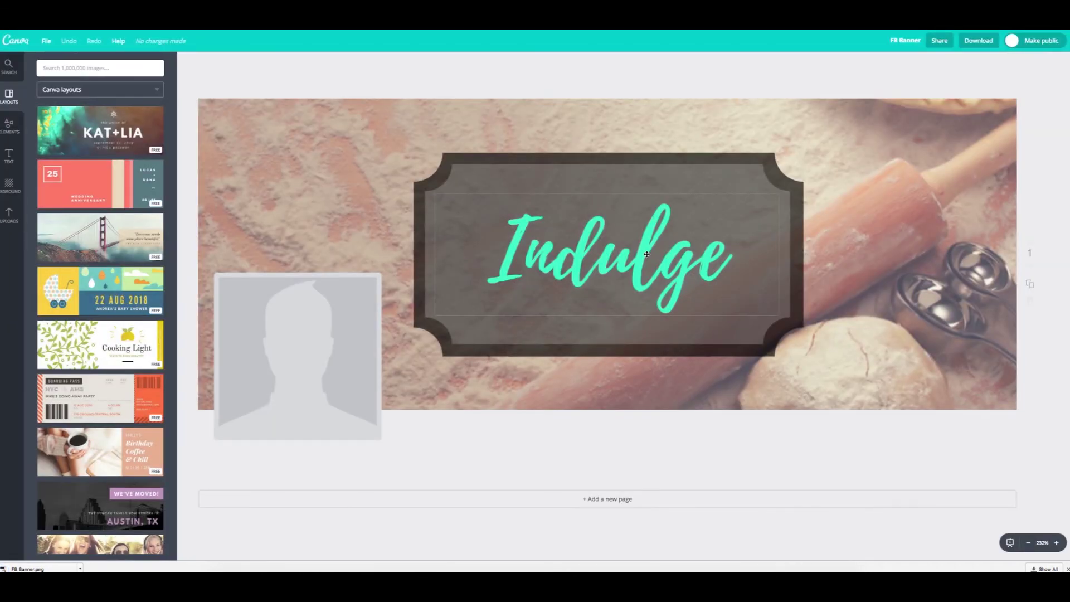